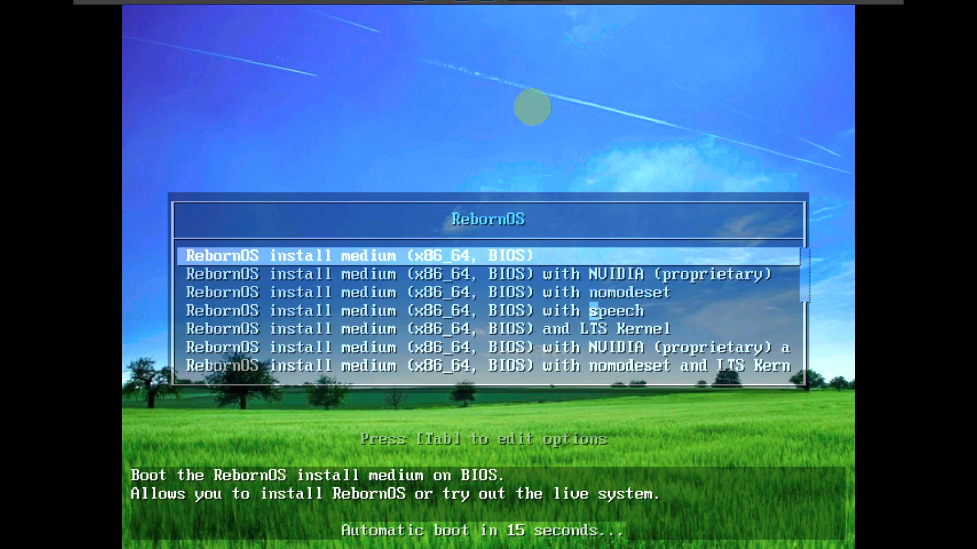
Browse the boot entries from Power Off to the top, then boot the first 'RebornOS install medium (x86_64, BIOS)' entry.
key("Down")
key("Down")
key("Down")
key("Down")
key("Down")
key("Down")
key("Down")
key("Down")
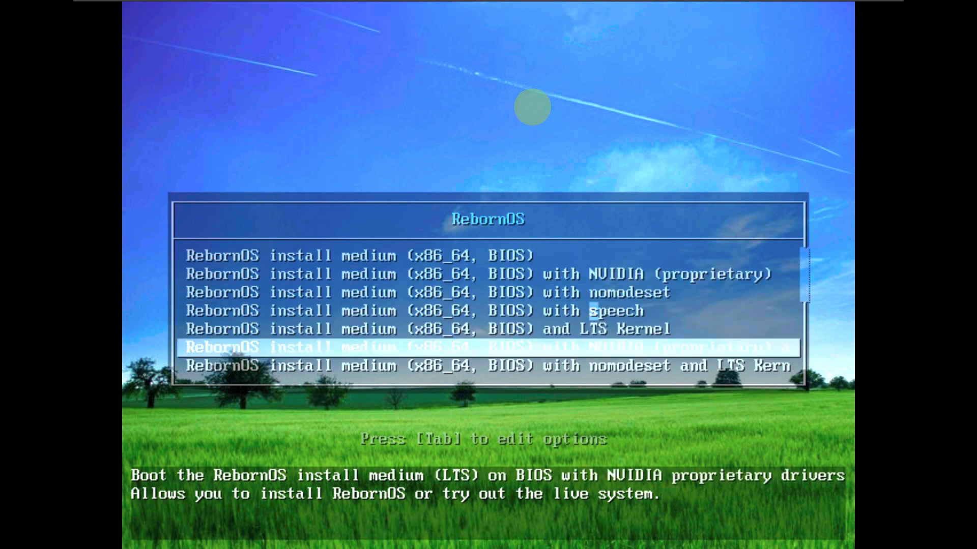
key("Down")
key("Down")
key("Down")
key("Down")
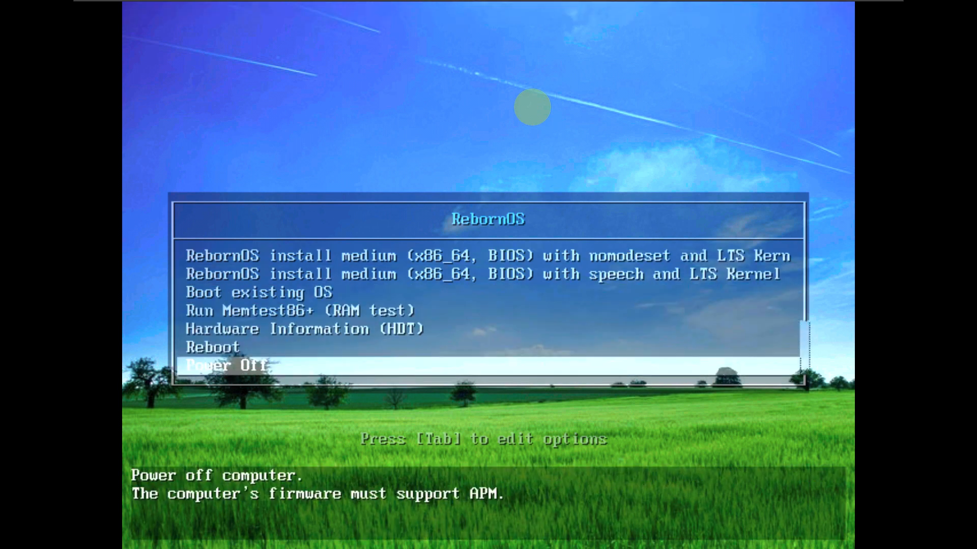
key("Page_Up")
key("Page_Up")
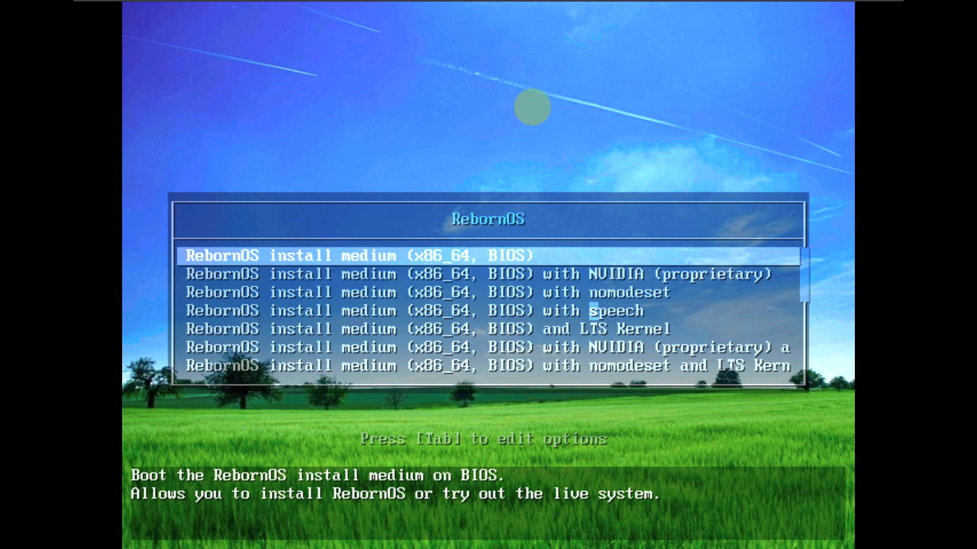
key("Down")
key("End")
key("Up")
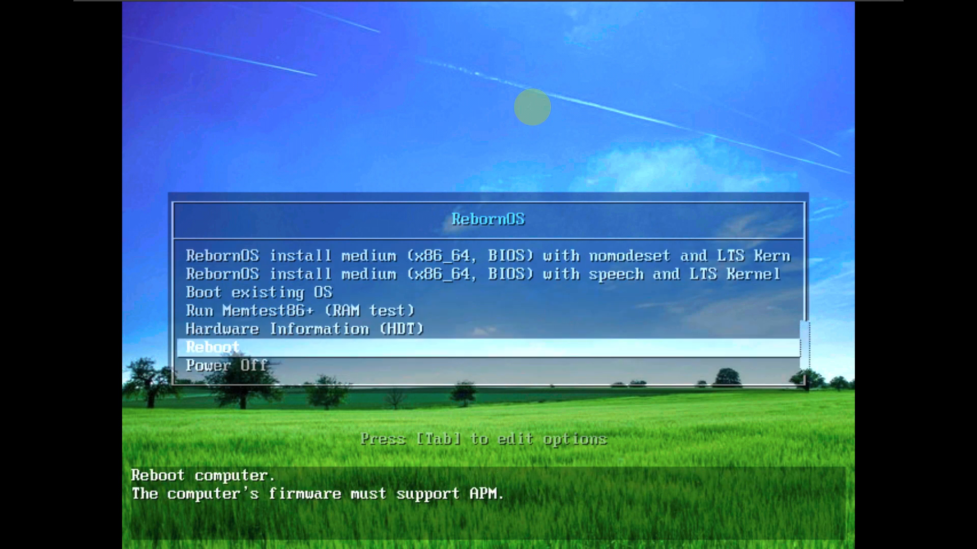
key("Home")
key("Return")
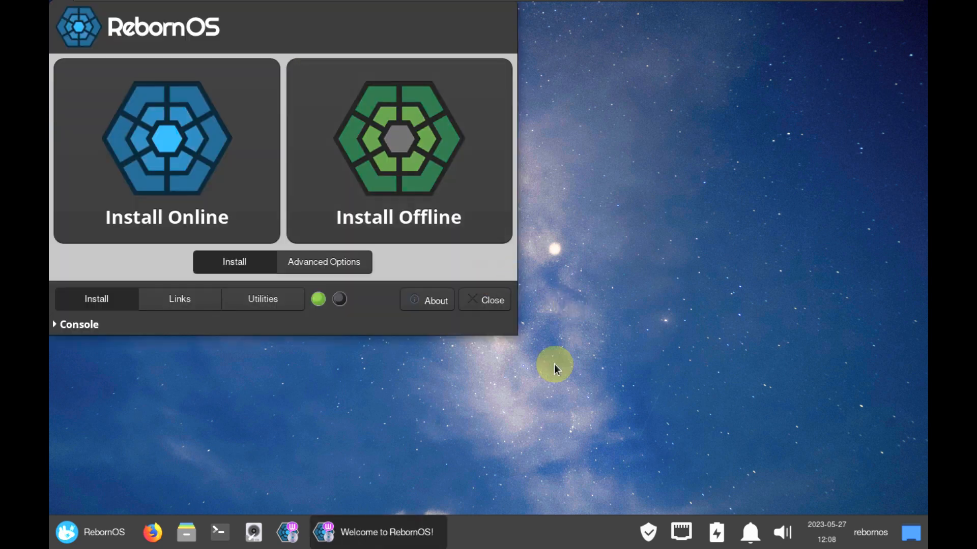
Expand the console log and show the Advanced Options page with Update, Checks and DNS Server settings.
left_click_drag(359, 60, 509, 123)
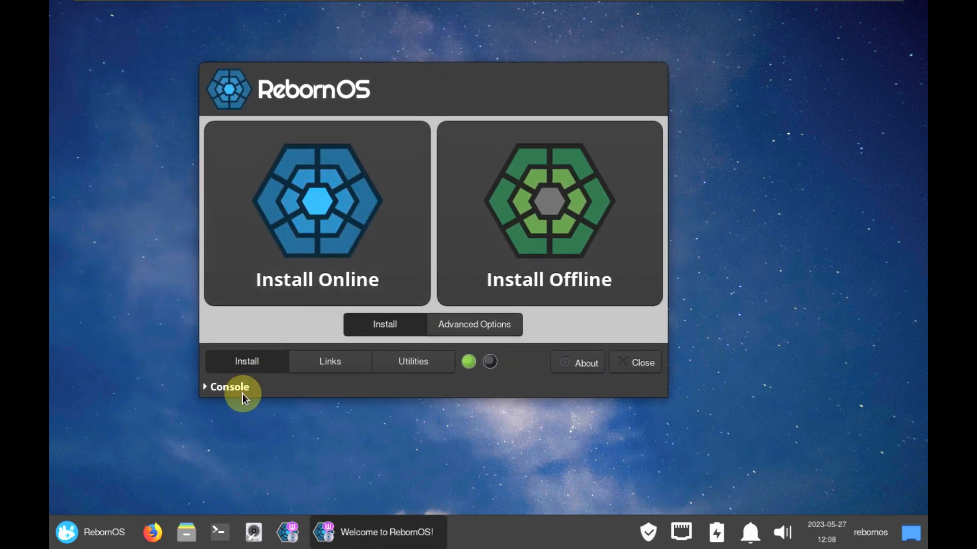
left_click(230, 387)
left_click(492, 323)
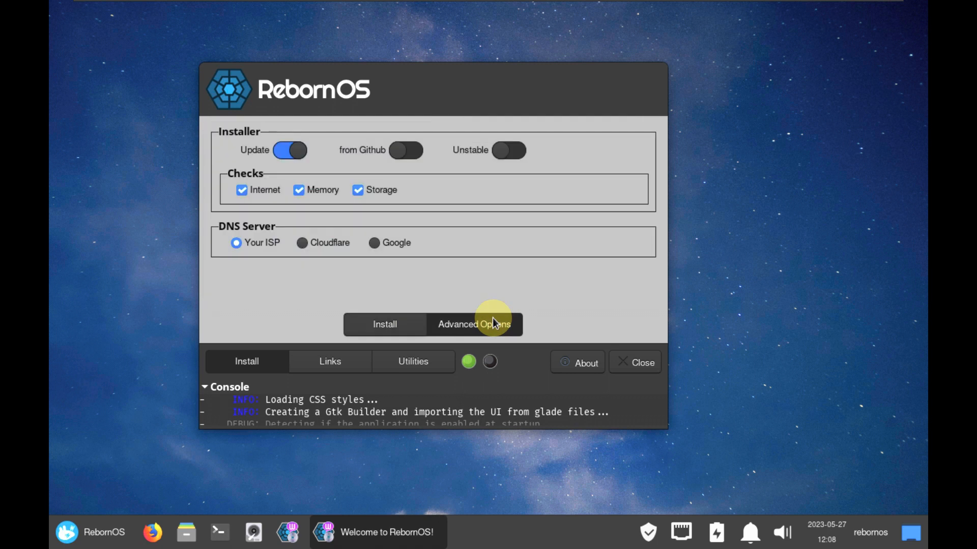
View the Welcome application's About information and dismiss it.
left_click(585, 363)
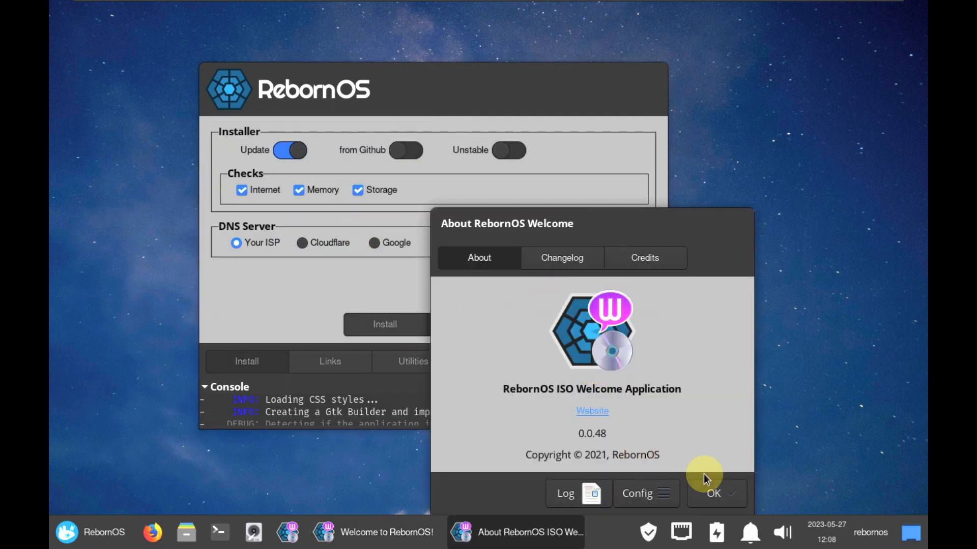
left_click(731, 491)
left_click(590, 362)
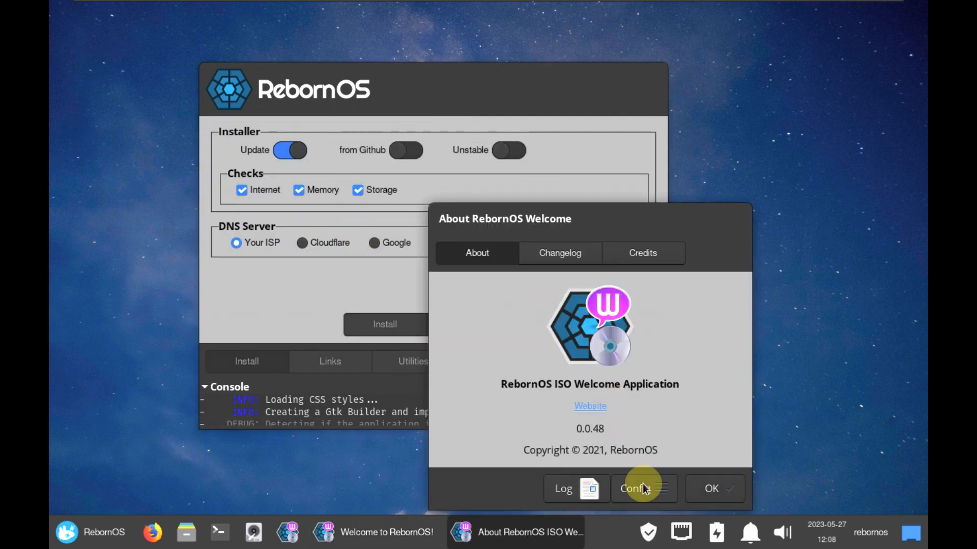
left_click(701, 489)
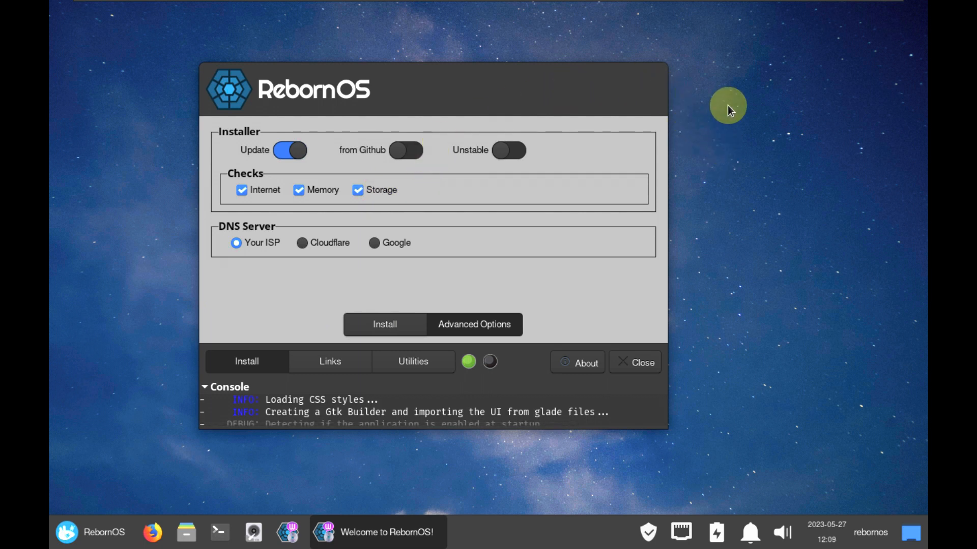
Open Xfce Display settings from the desktop menu, closing a stray browser window.
right_click(722, 155)
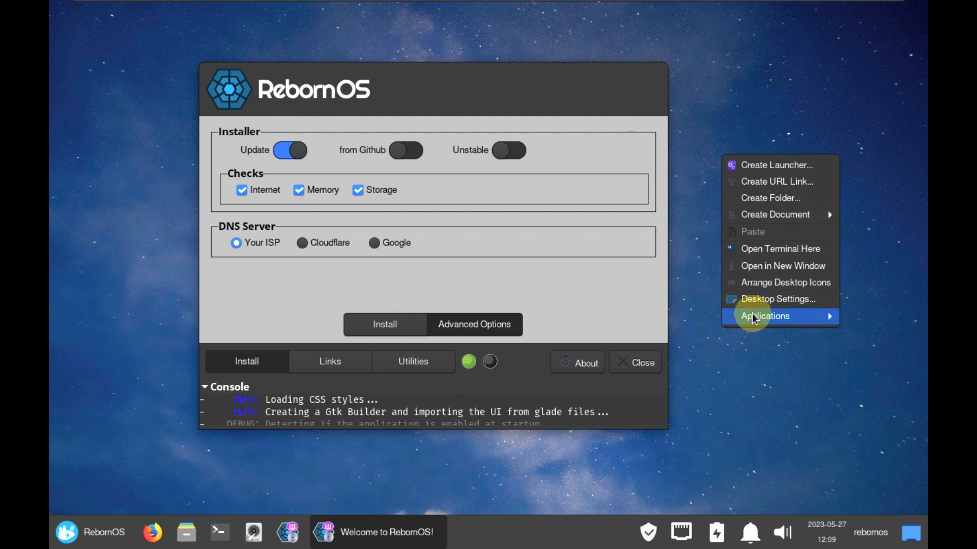
mouse_move(753, 319)
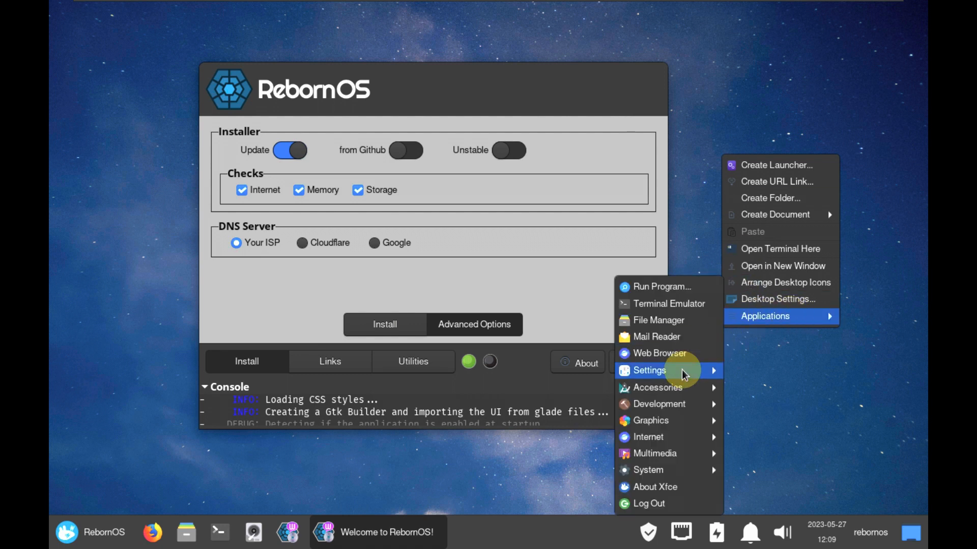
mouse_move(697, 374)
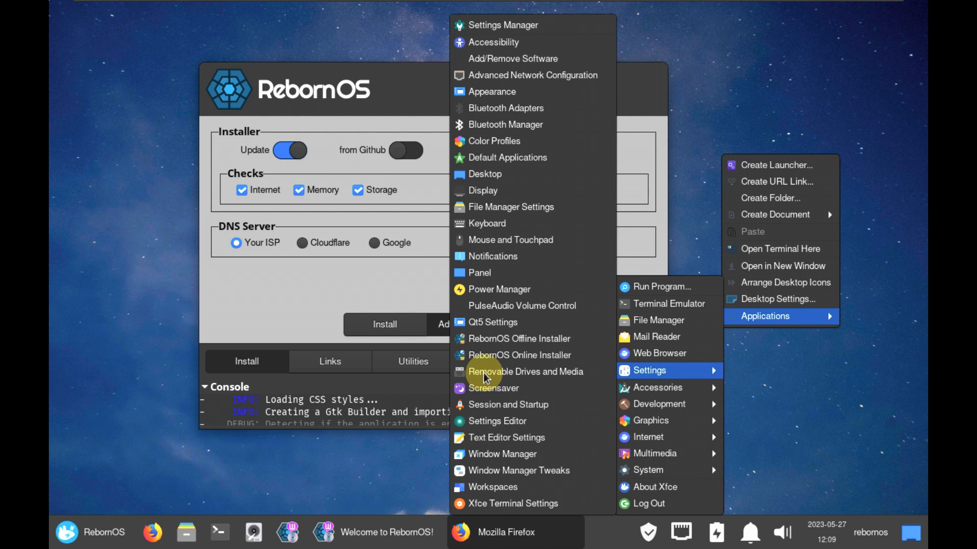
left_click(502, 194)
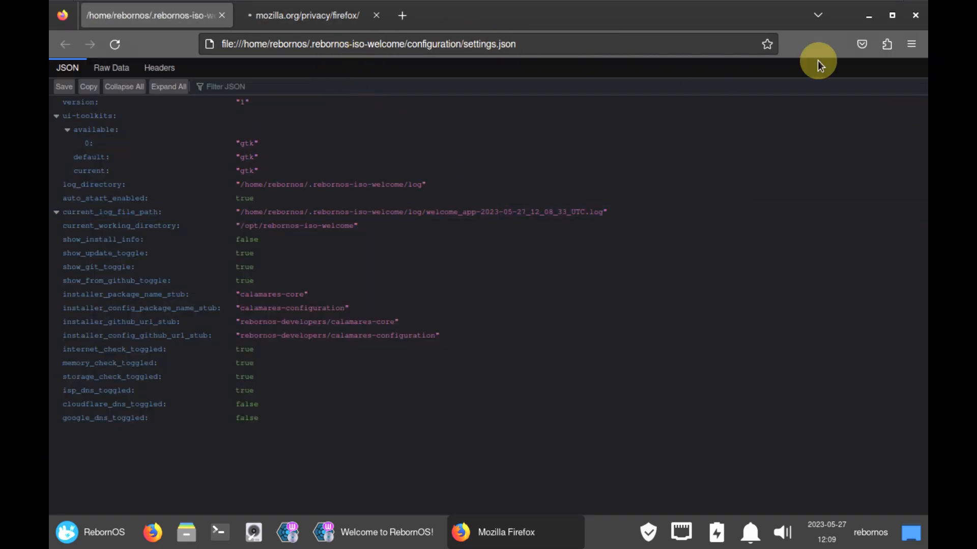
left_click(913, 16)
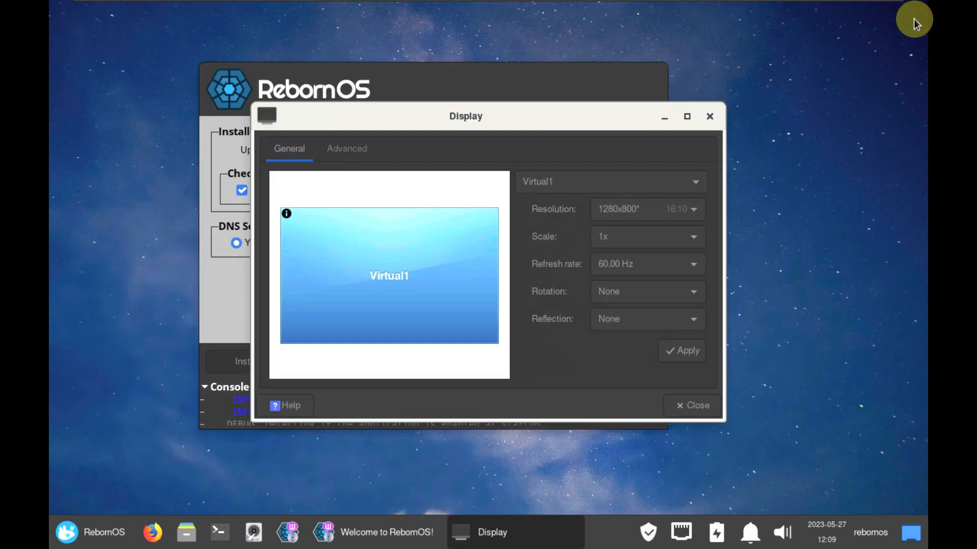
Apply and keep 1920x1080 resolution, close Display settings, and centre the welcome window.
left_click(616, 211)
left_click(638, 396)
left_click(682, 348)
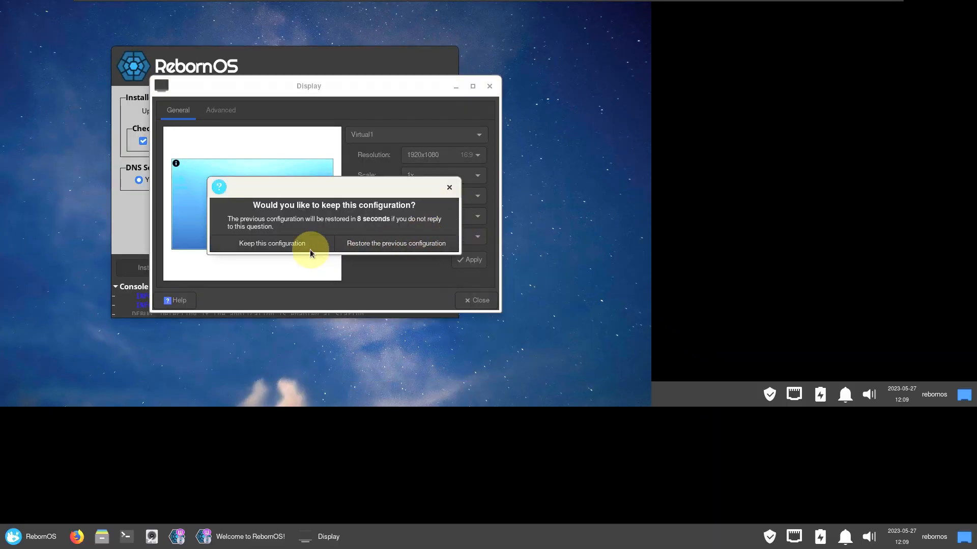
left_click(310, 249)
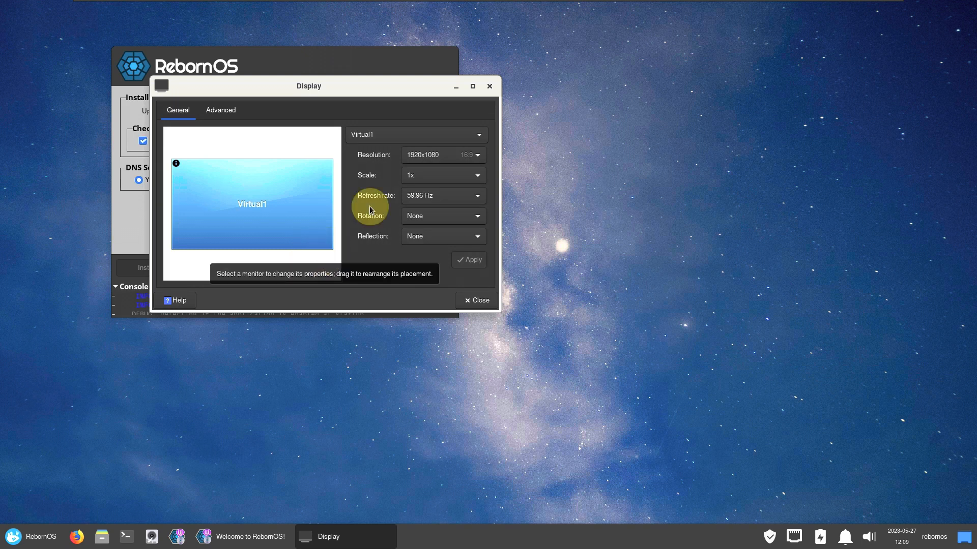
left_click(489, 87)
left_click_drag(353, 61, 595, 109)
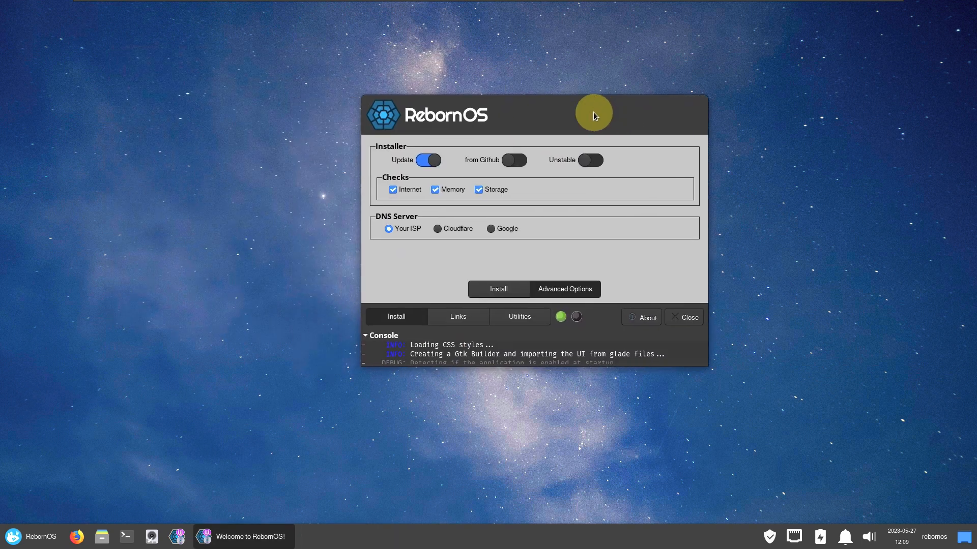
Close the welcome window and launch Task Manager from the System applications, maximized.
left_click(673, 317)
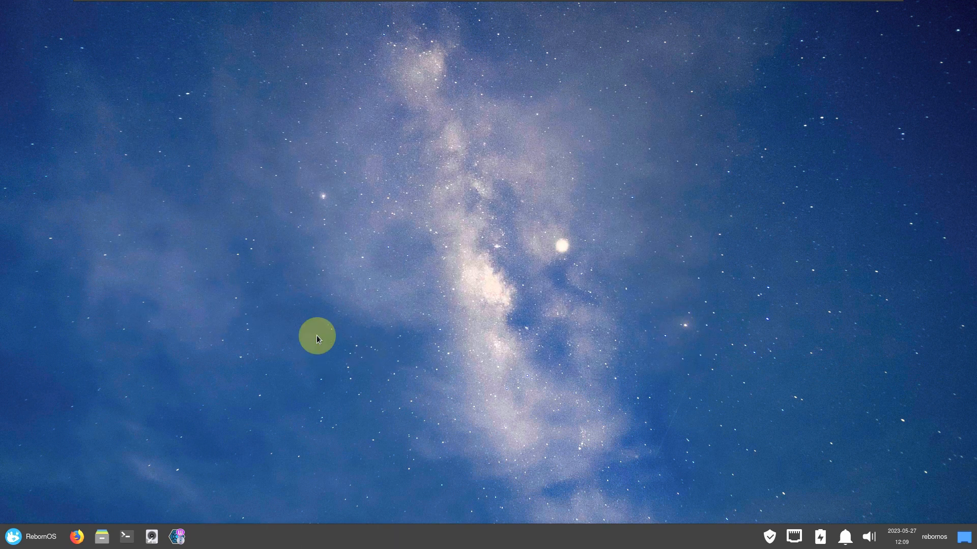
left_click(43, 538)
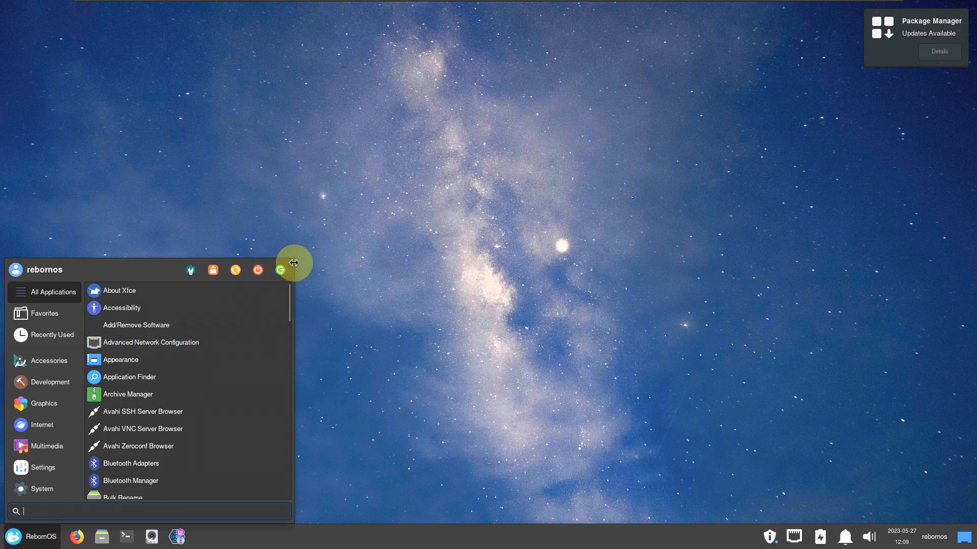
left_click_drag(295, 266, 548, 126)
left_click(71, 356)
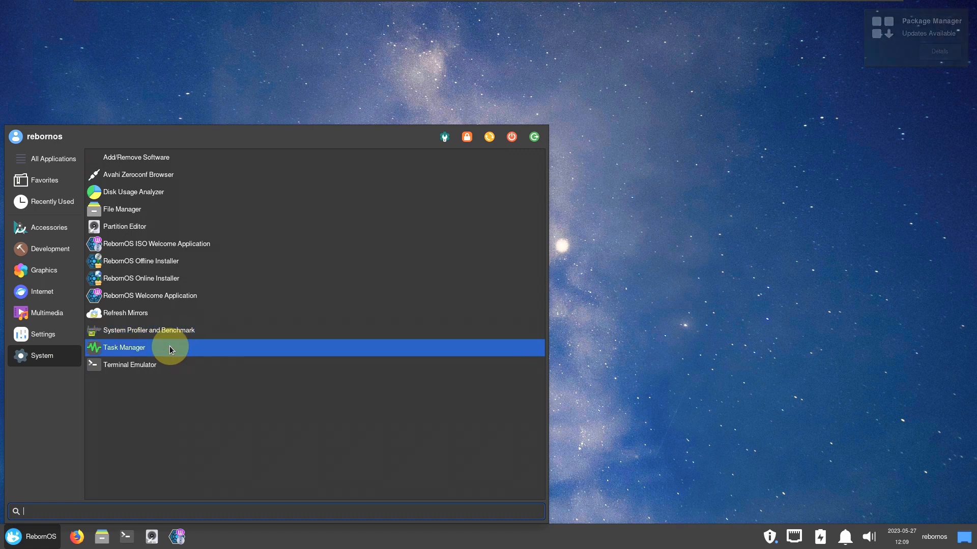
left_click(169, 346)
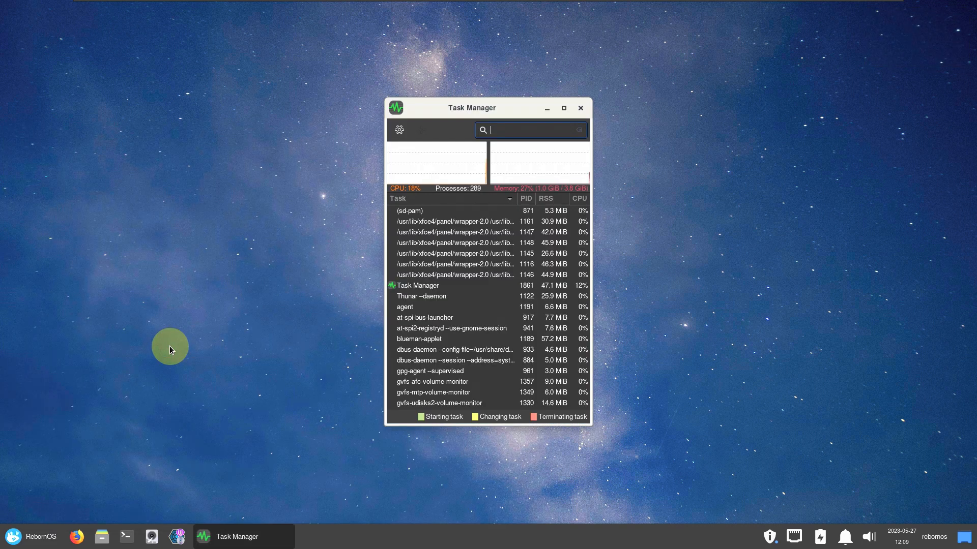
left_click(564, 109)
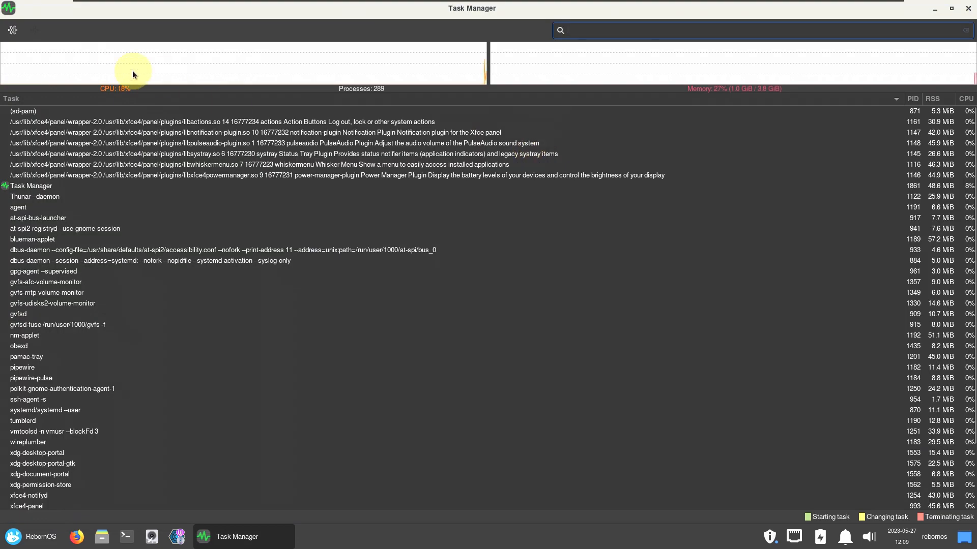
View Task Manager's About information from its settings menu and close it.
left_click(13, 30)
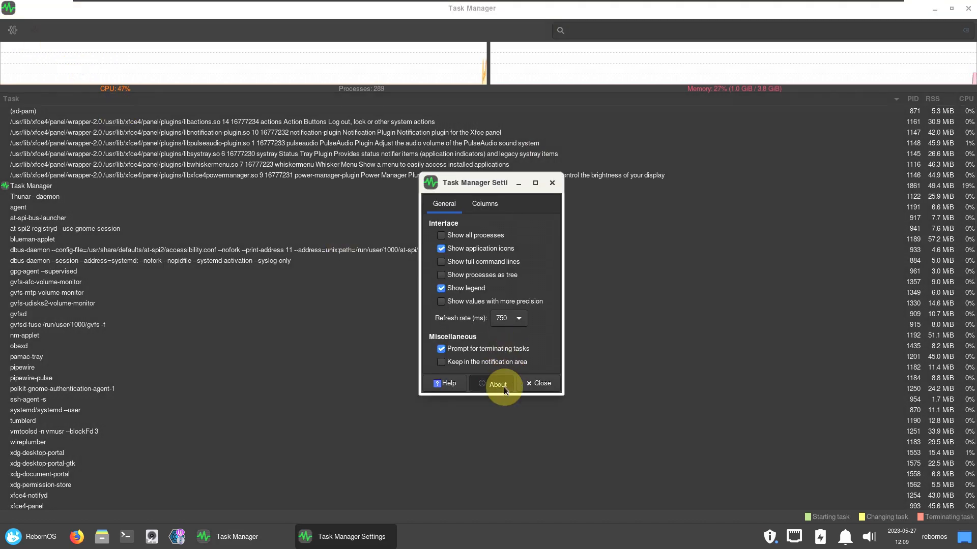
left_click(498, 384)
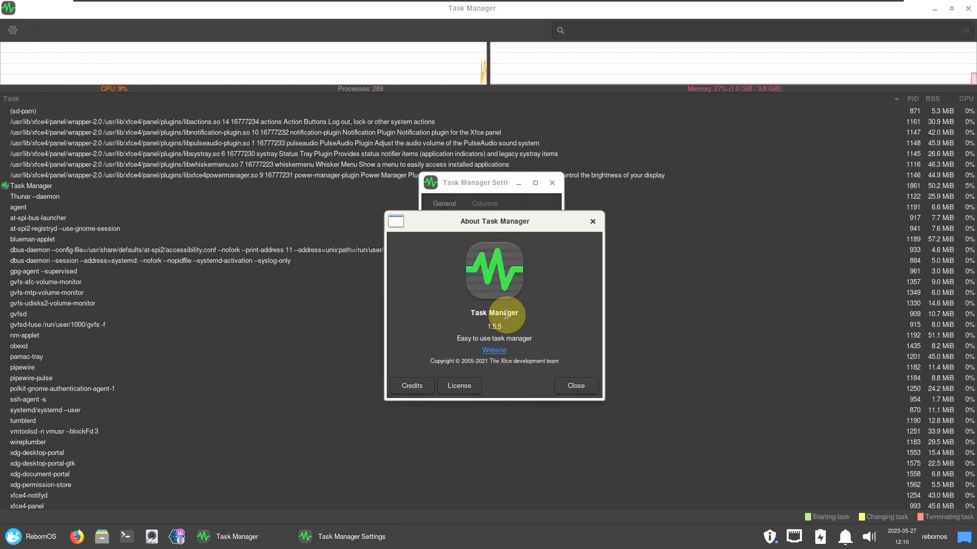
left_click(574, 385)
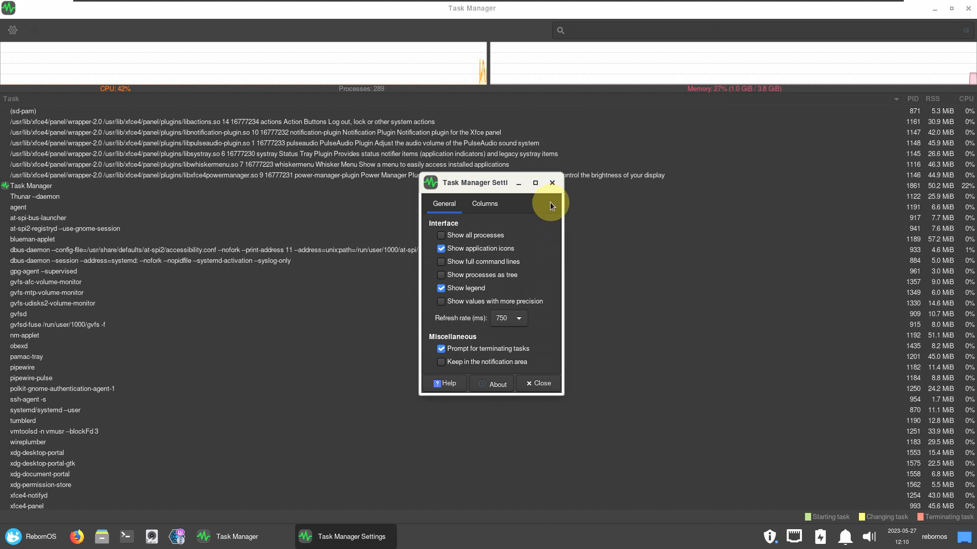
left_click(552, 183)
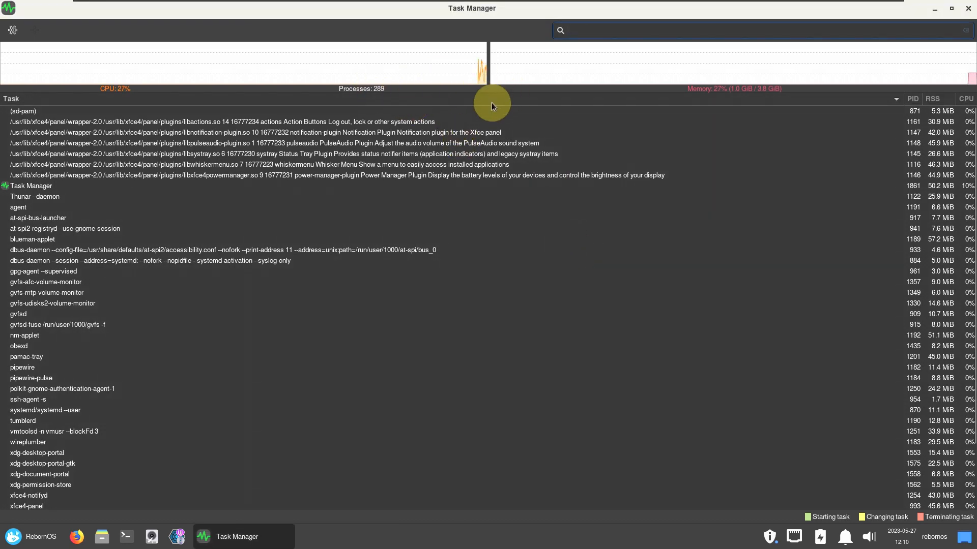
Enlarge the CPU and memory graphs, scroll through the processes, then quit Task Manager.
left_click_drag(491, 92, 496, 195)
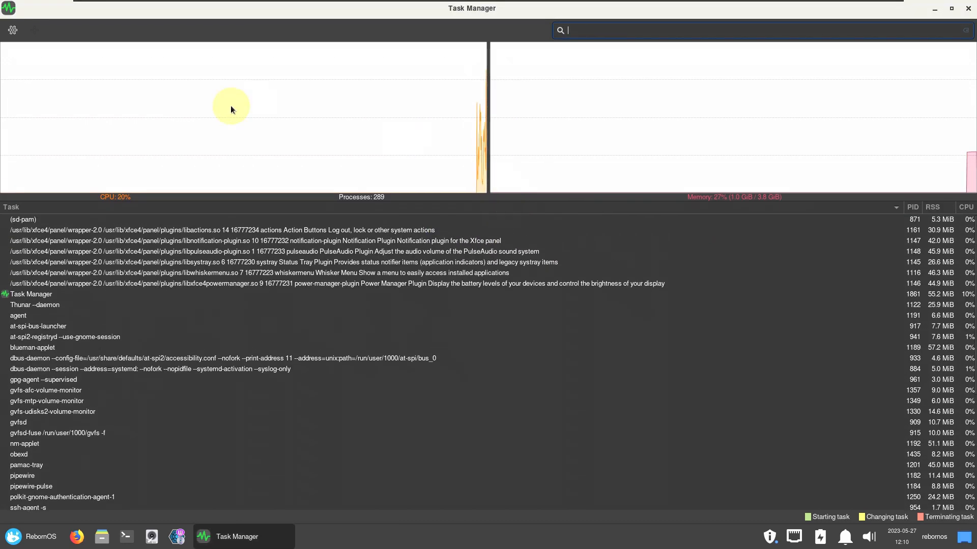
mouse_move(231, 105)
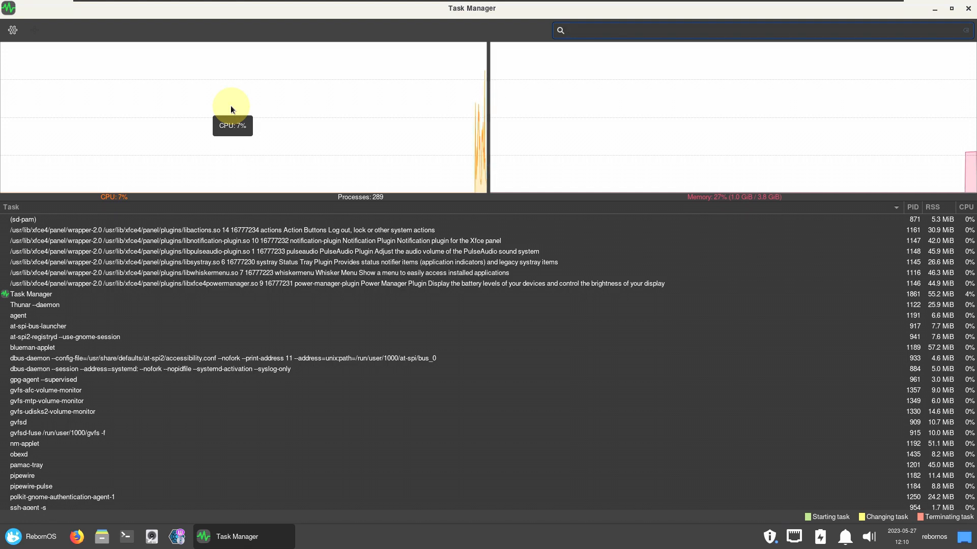
mouse_move(587, 96)
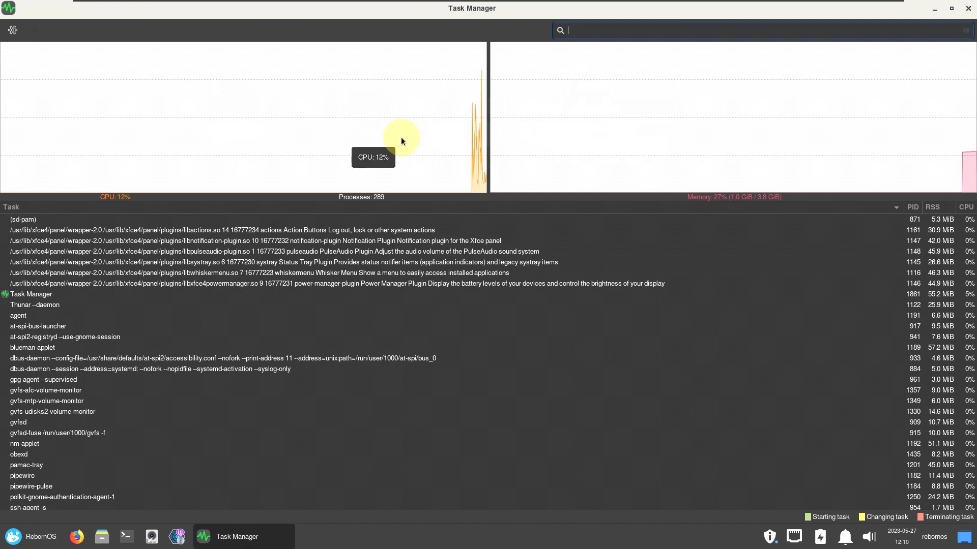
scroll(497, 290, "down", 5)
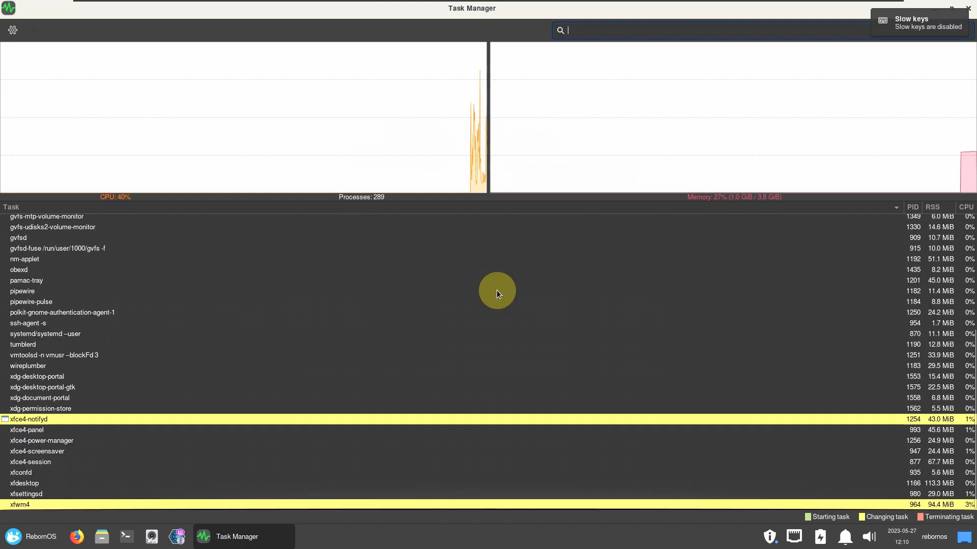
scroll(497, 290, "up", 5)
scroll(496, 290, "down", 5)
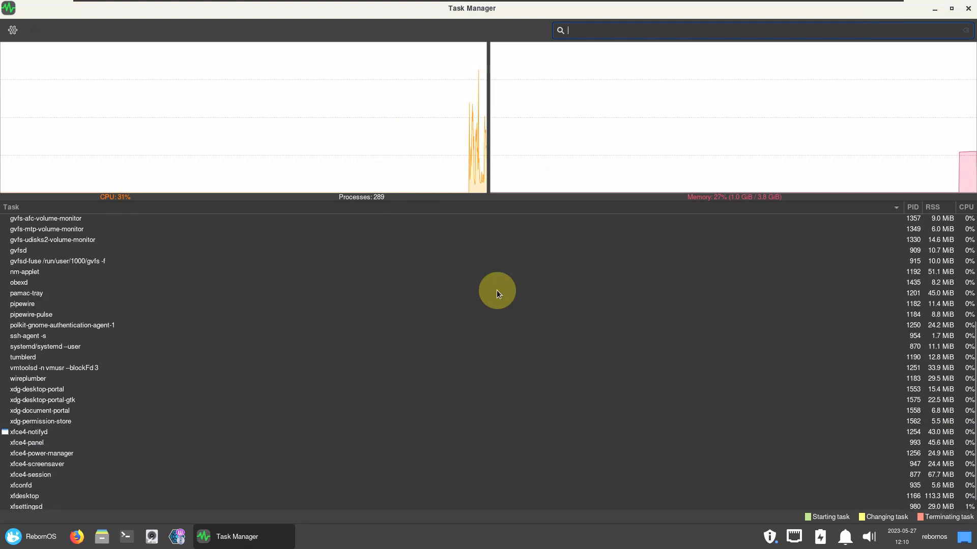
left_click(968, 8)
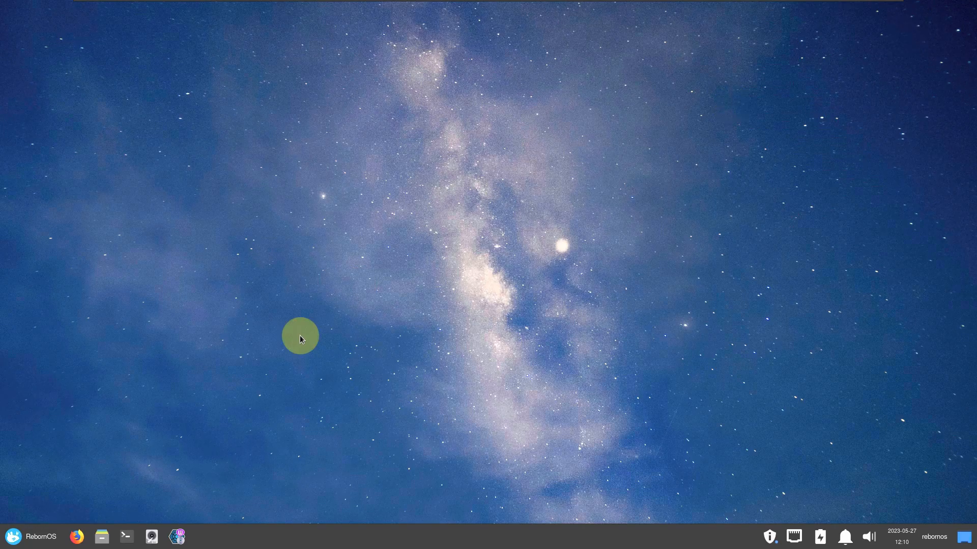
Launch a maximized Xfce Terminal and view its About version information.
left_click(136, 541)
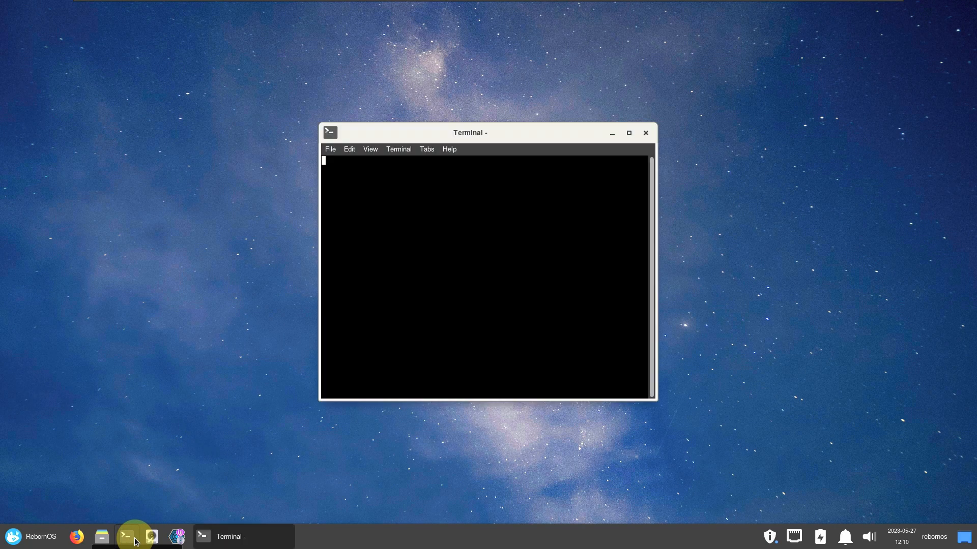
left_click(629, 133)
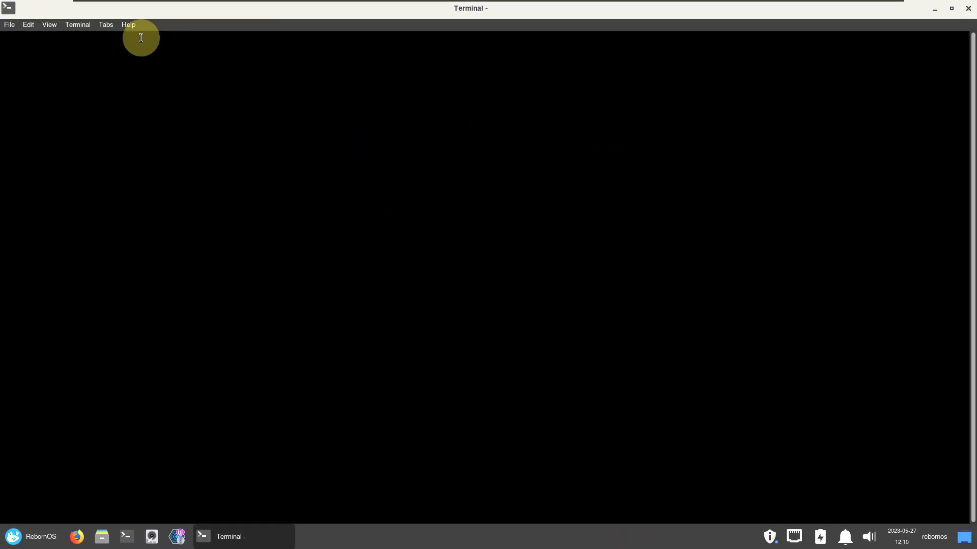
left_click(154, 53)
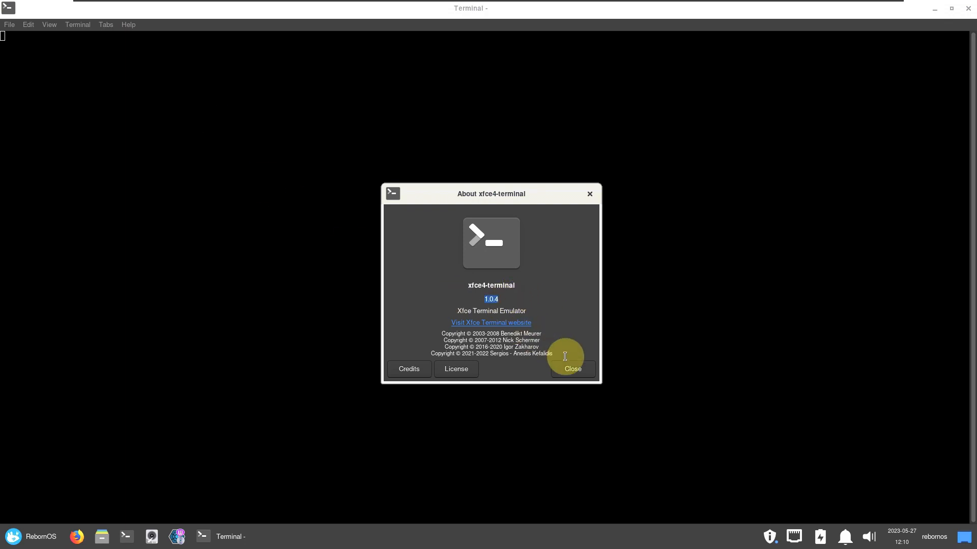
left_click(571, 367)
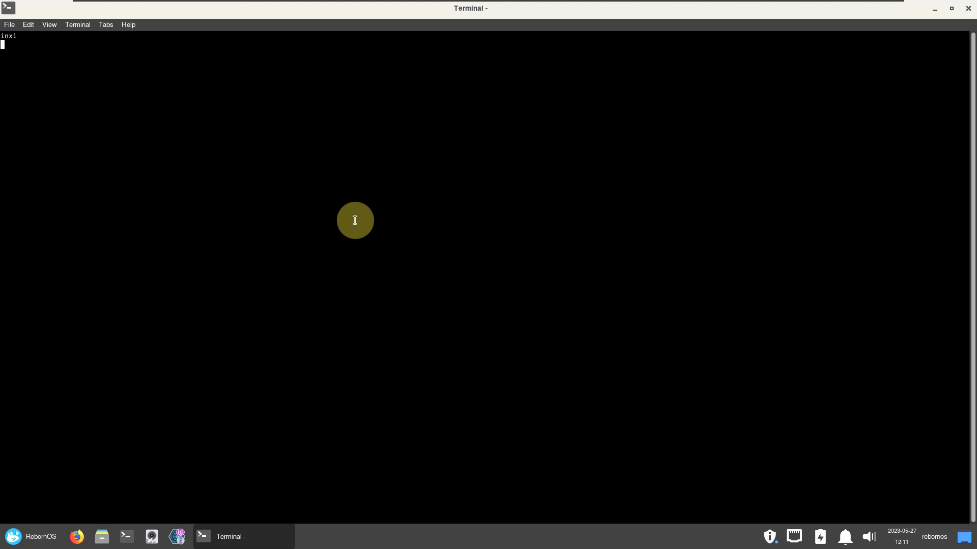
Open a second terminal tab, switch between tabs, then close the second tab despite its running process.
left_click(27, 25)
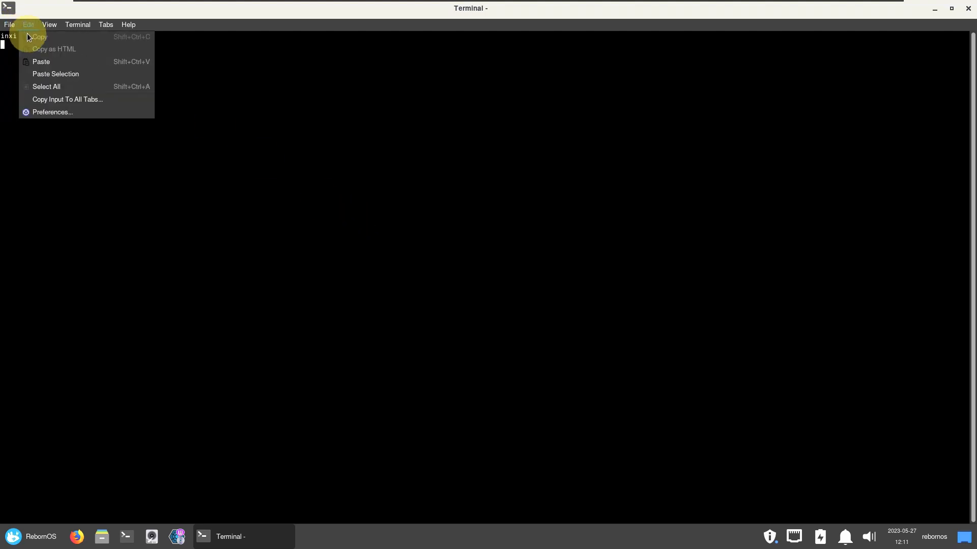
left_click(18, 37)
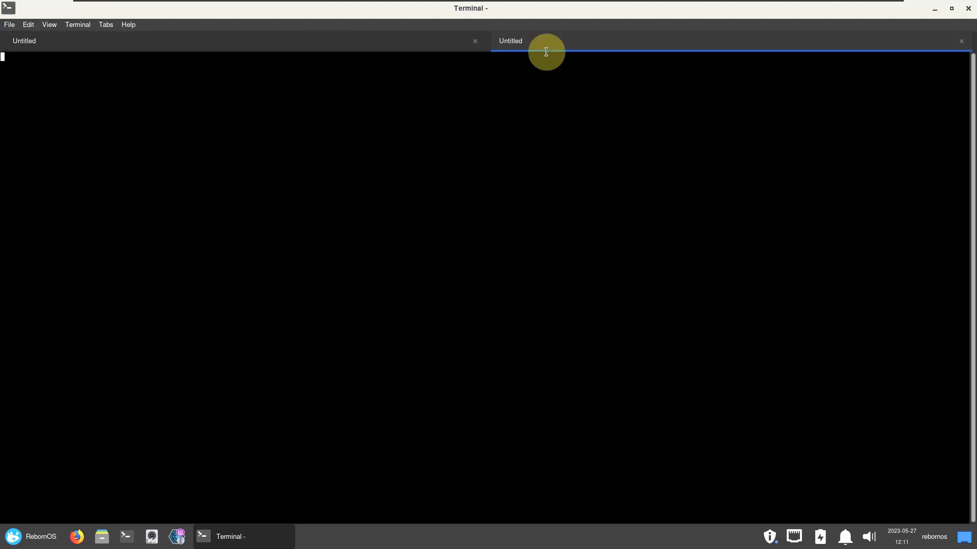
left_click(273, 39)
left_click(619, 44)
left_click(961, 42)
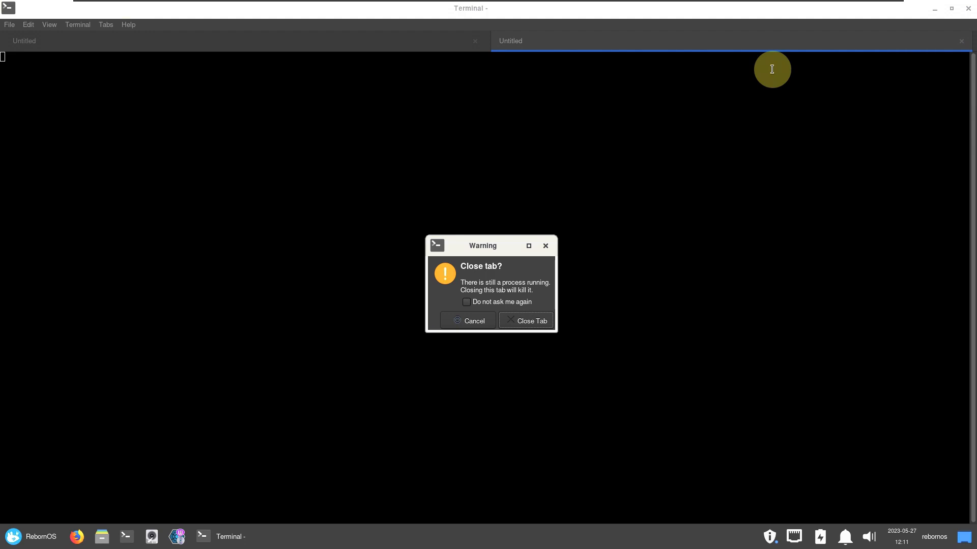
left_click(528, 318)
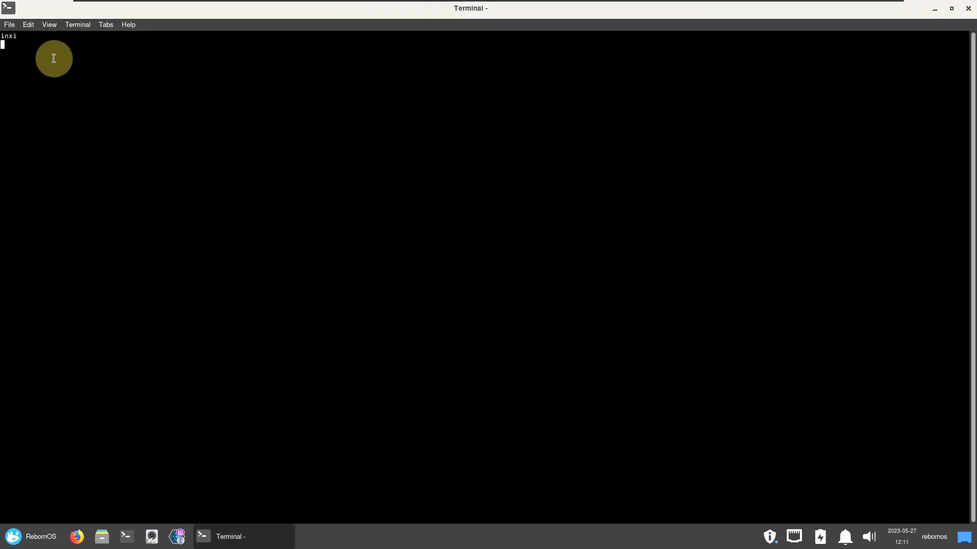
left_click(9, 24)
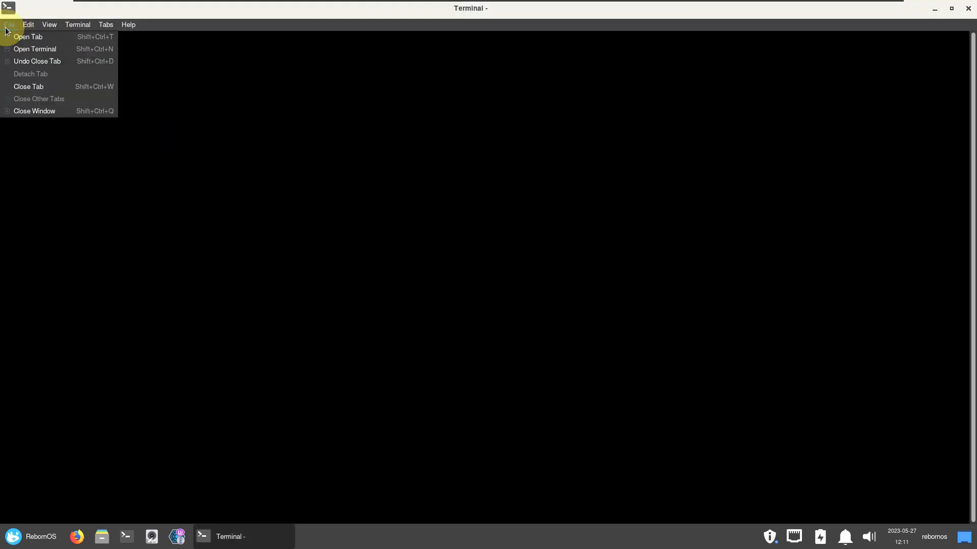
left_click(218, 175)
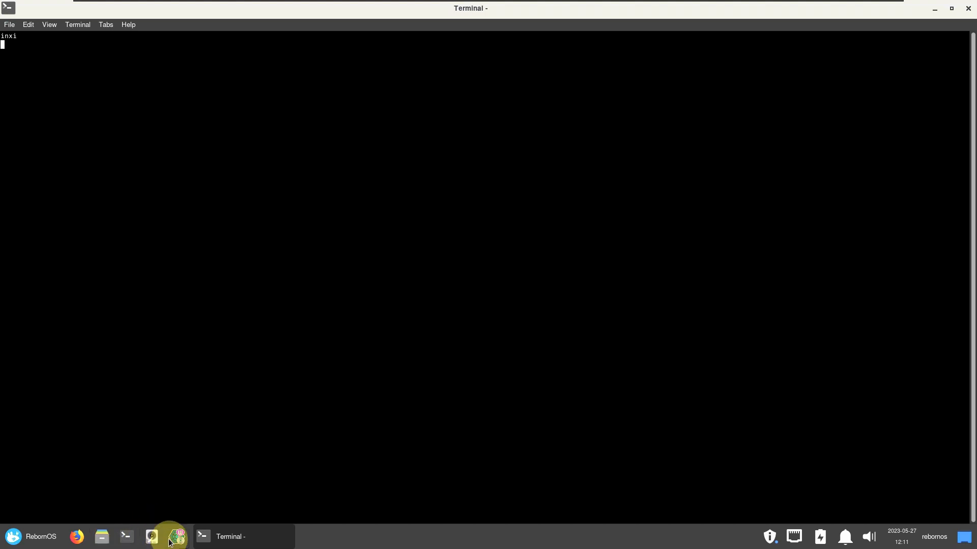
View the Xfce panel's About information and close it.
right_click(446, 535)
mouse_move(473, 516)
left_click(577, 514)
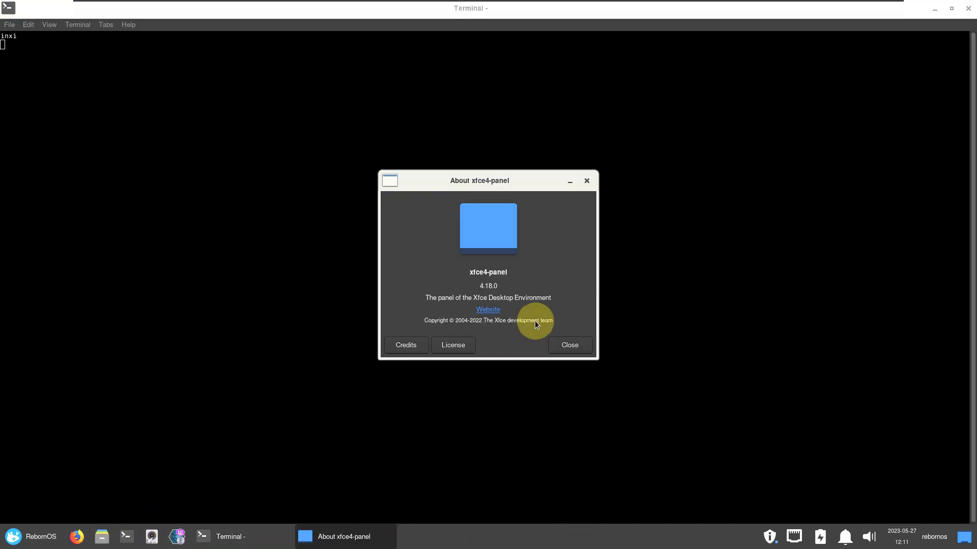
left_click(583, 345)
View the About Xfce desktop details from the applications menu and close them.
left_click(60, 544)
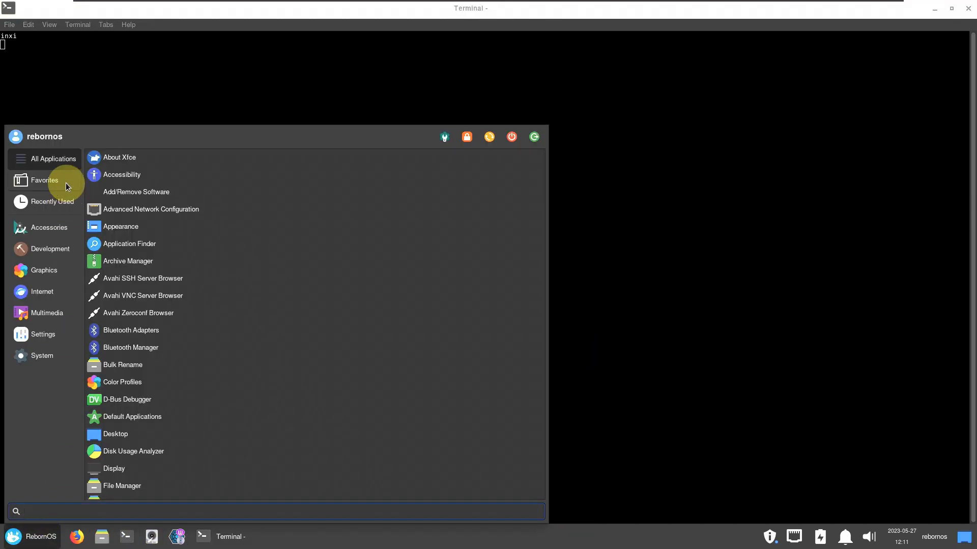
left_click(170, 159)
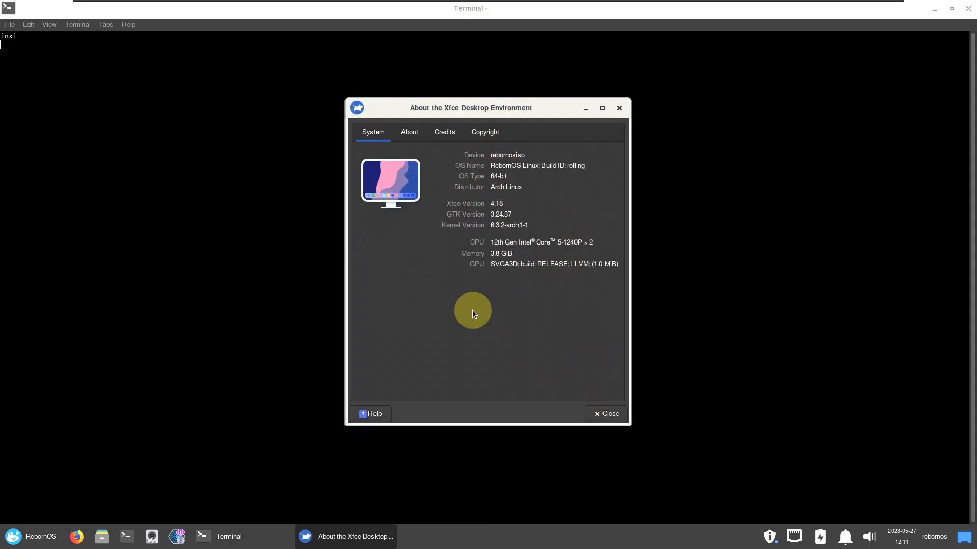
left_click(606, 413)
Scroll the applications menu and launch the File Manager.
left_click(44, 532)
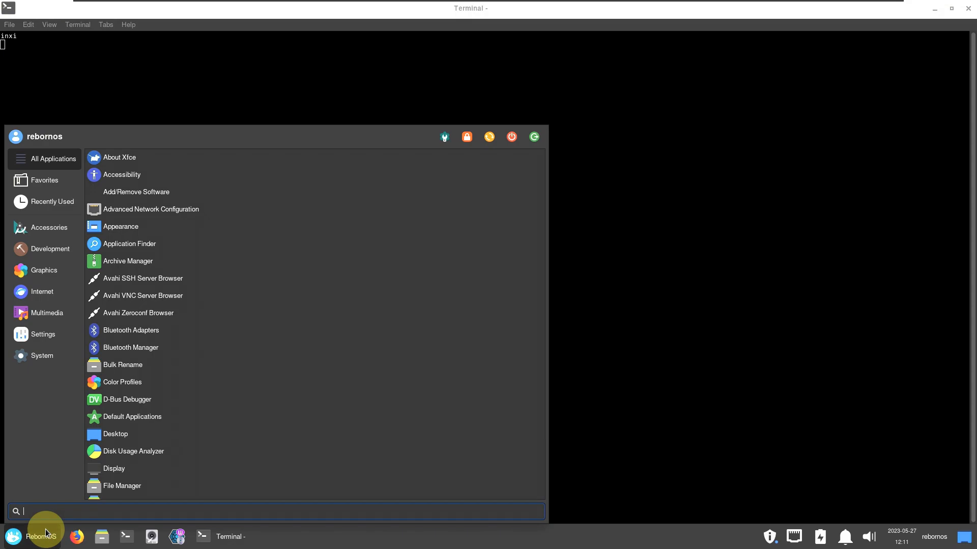
scroll(220, 190, "down", 5)
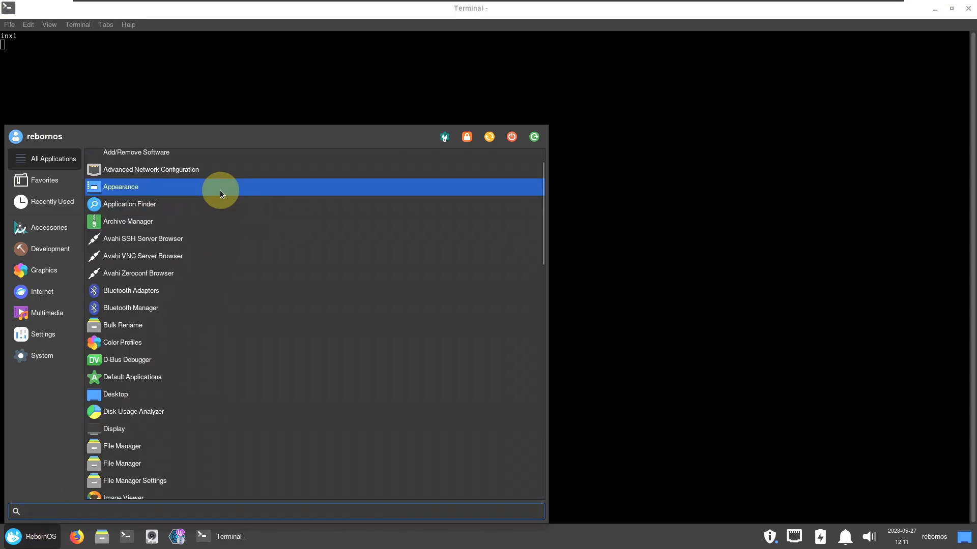
scroll(282, 285, "down", 15)
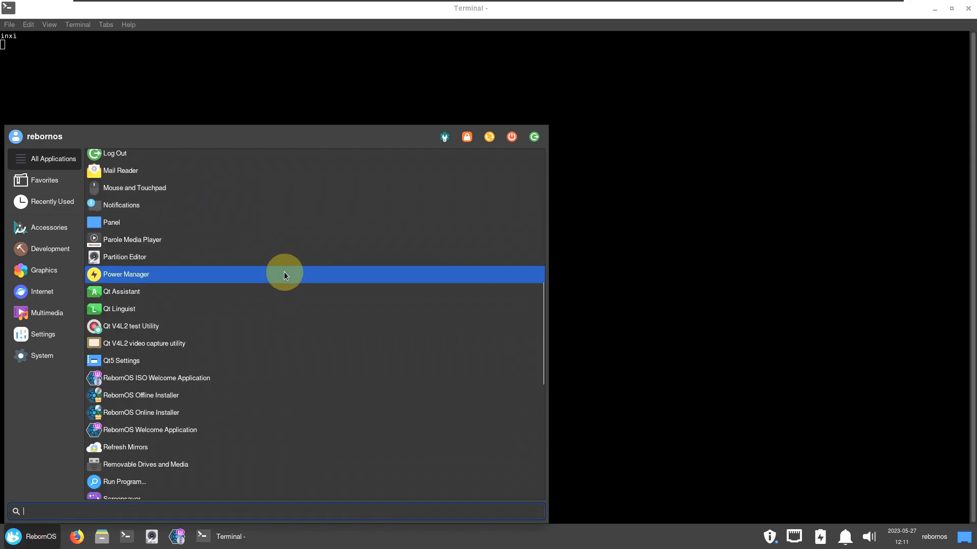
scroll(284, 275, "down", 4)
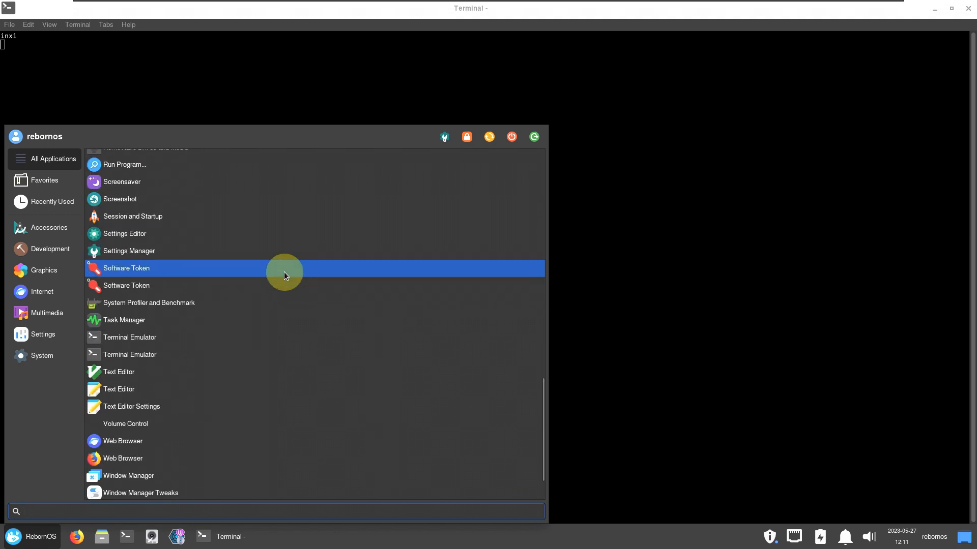
scroll(284, 275, "down", 2)
scroll(276, 488, "up", 4)
scroll(267, 409, "up", 20)
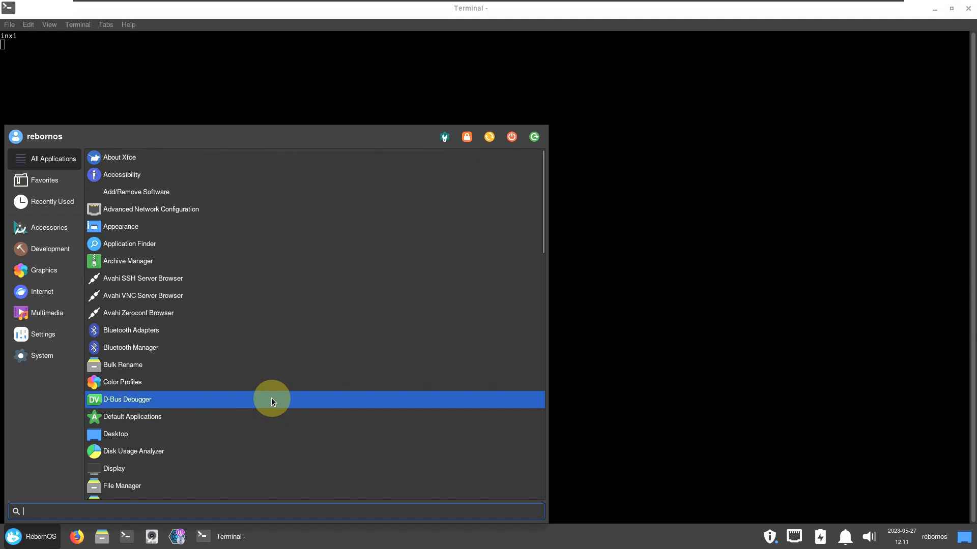
scroll(300, 231, "down", 3)
scroll(300, 232, "down", 5)
left_click(200, 188)
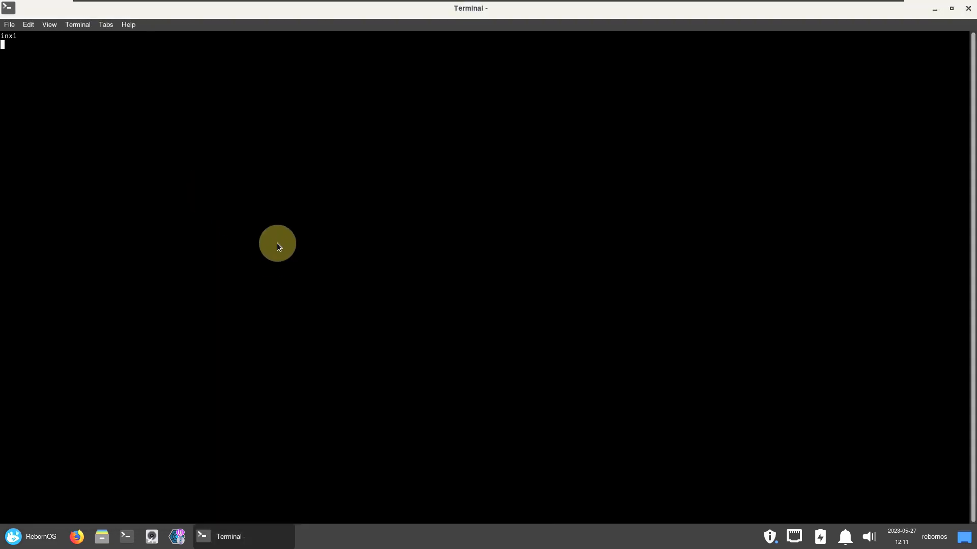
View Thunar's About information, dismiss it, and close the file manager.
left_click(420, 173)
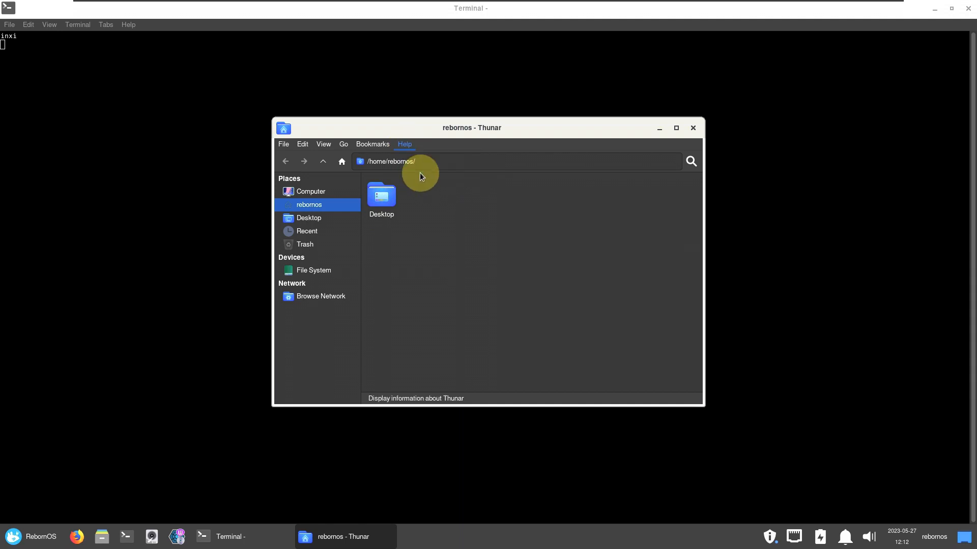
key("Escape")
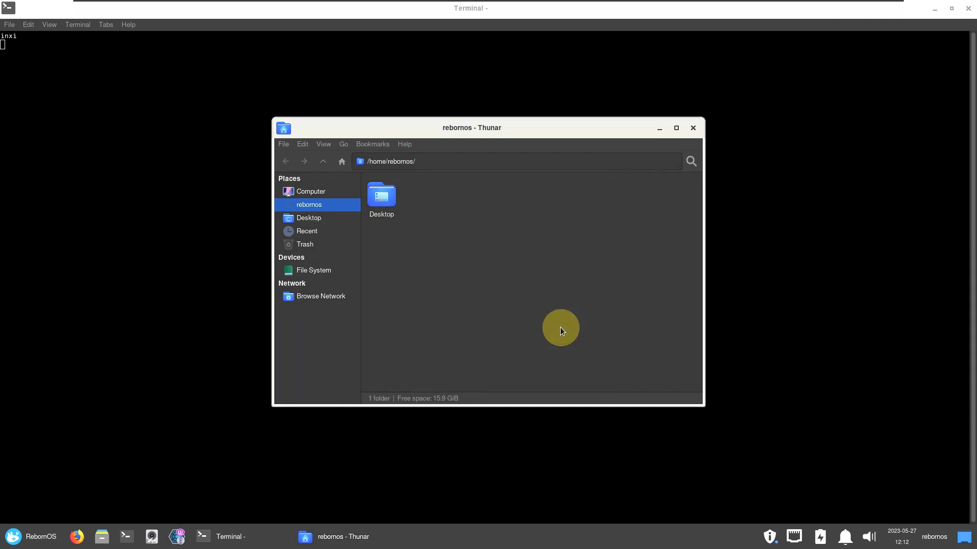
left_click(692, 127)
Scroll the applications menu and start the Mousepad text editor.
left_click(40, 536)
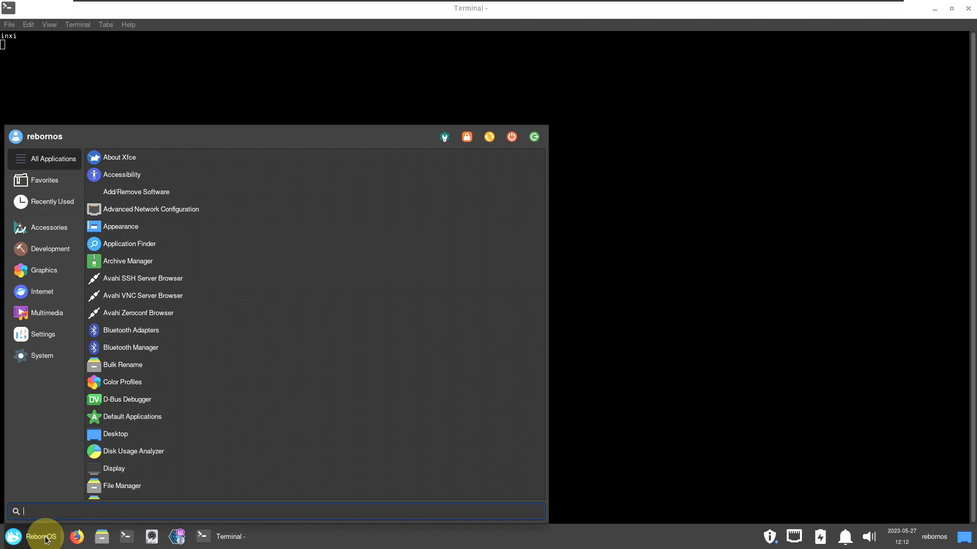
scroll(265, 191, "down", 6)
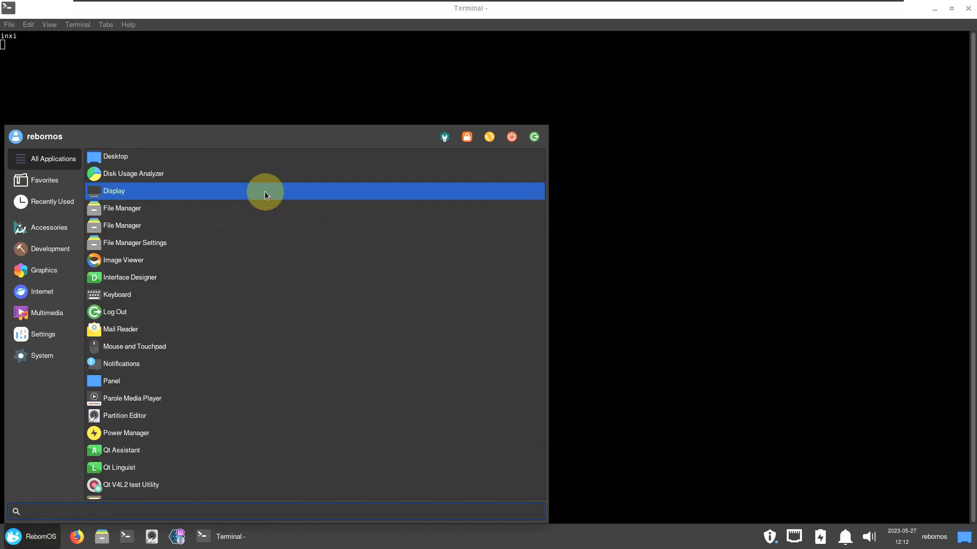
scroll(183, 410, "down", 6)
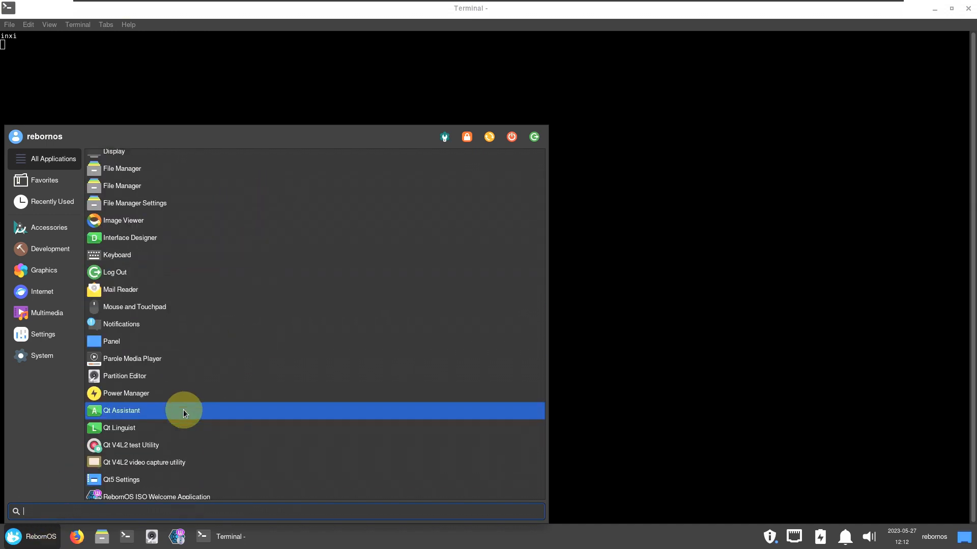
scroll(205, 401, "down", 6)
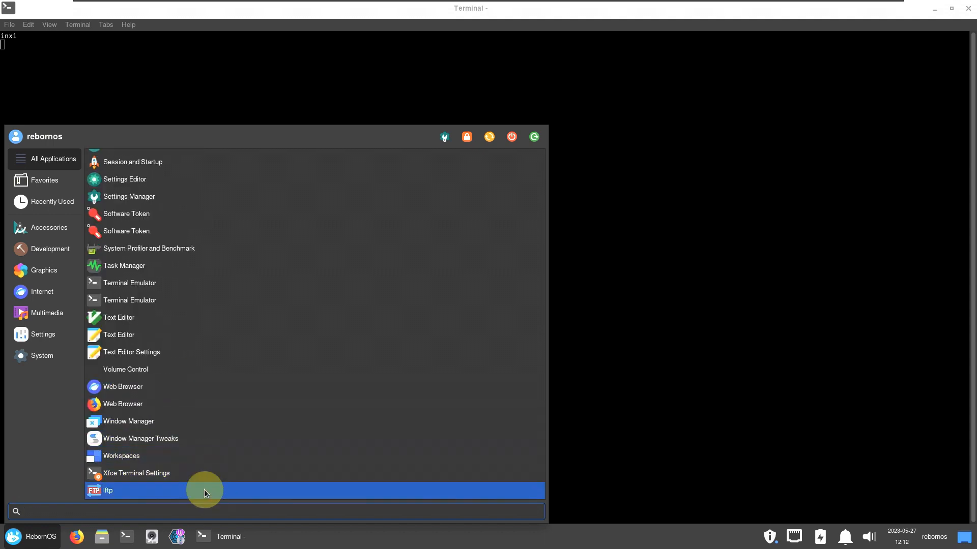
scroll(203, 457, "up", 3)
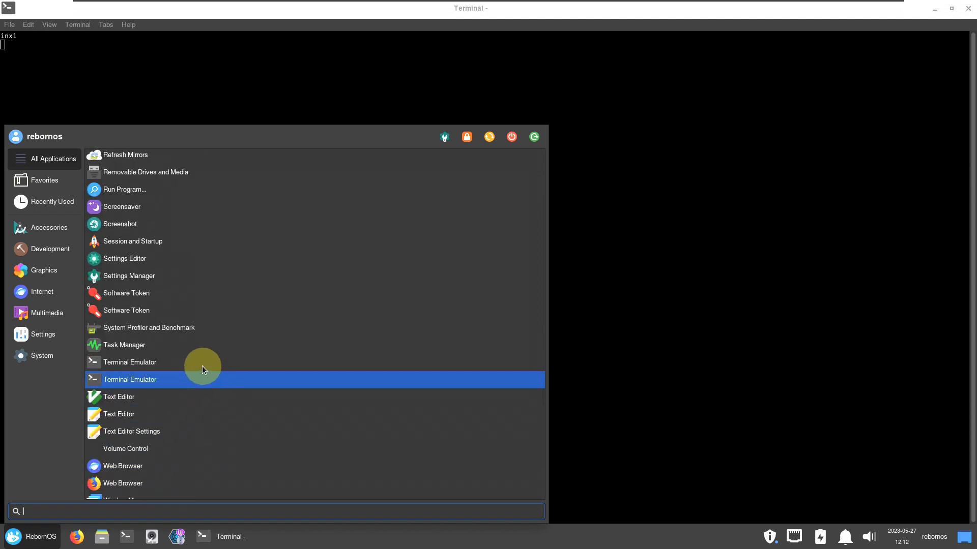
left_click(202, 414)
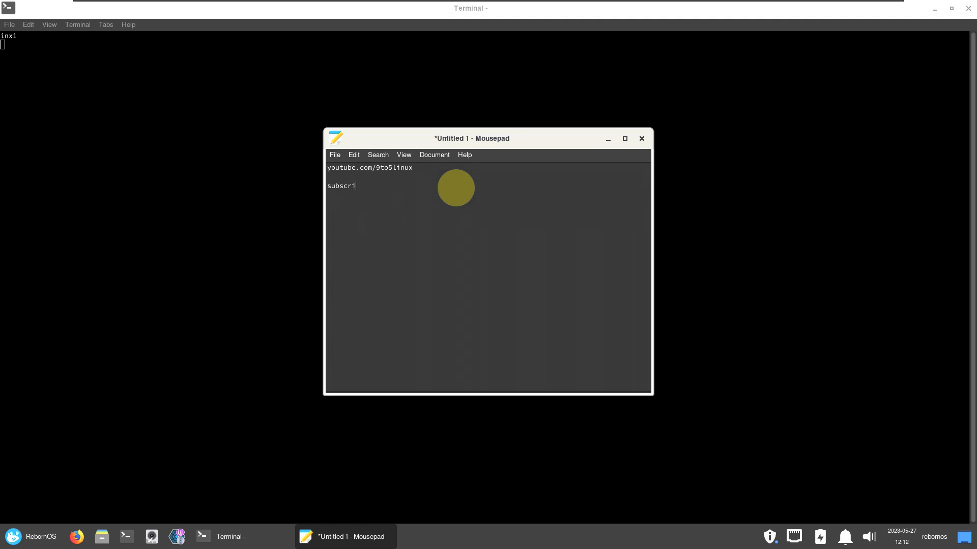
View Mousepad's About information, then attempt to close the note and cancel the save prompt.
left_click(469, 150)
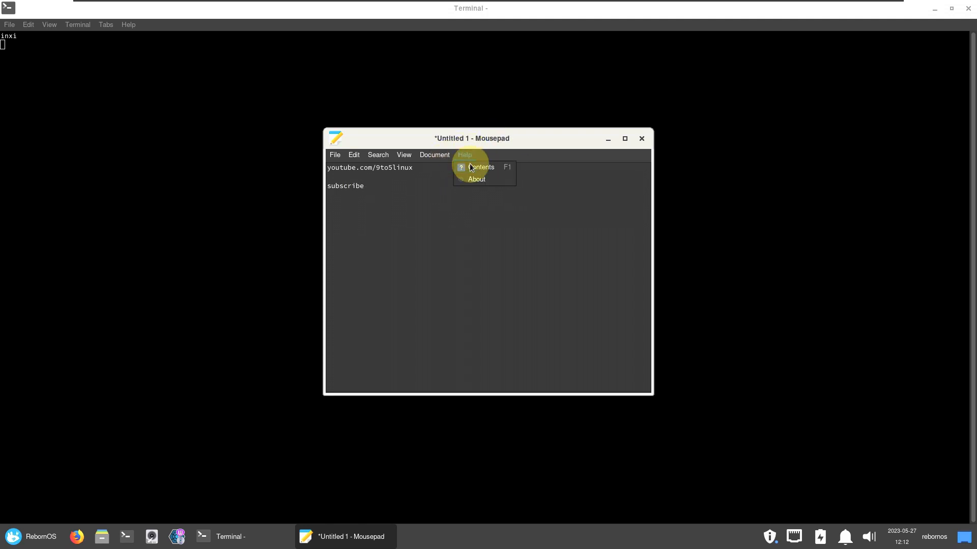
left_click(469, 176)
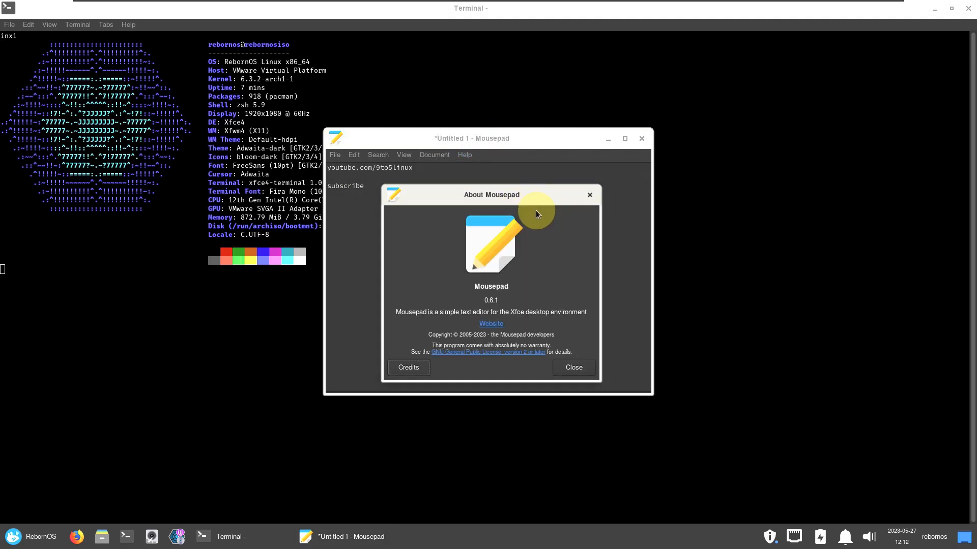
left_click(588, 196)
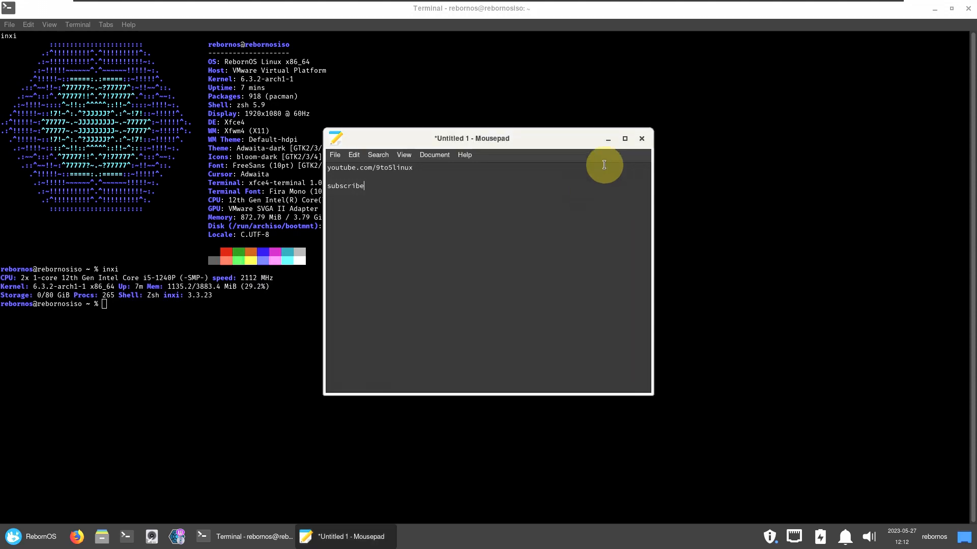
left_click(641, 138)
left_click(416, 312)
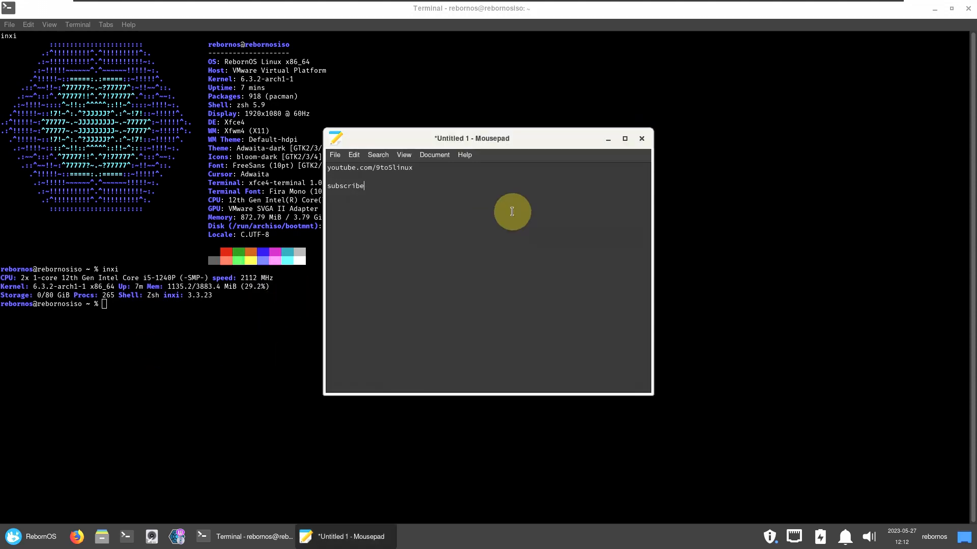
Close Mousepad without saving and apply the Black on White colour preset in Terminal preferences.
left_click(641, 137)
left_click(510, 312)
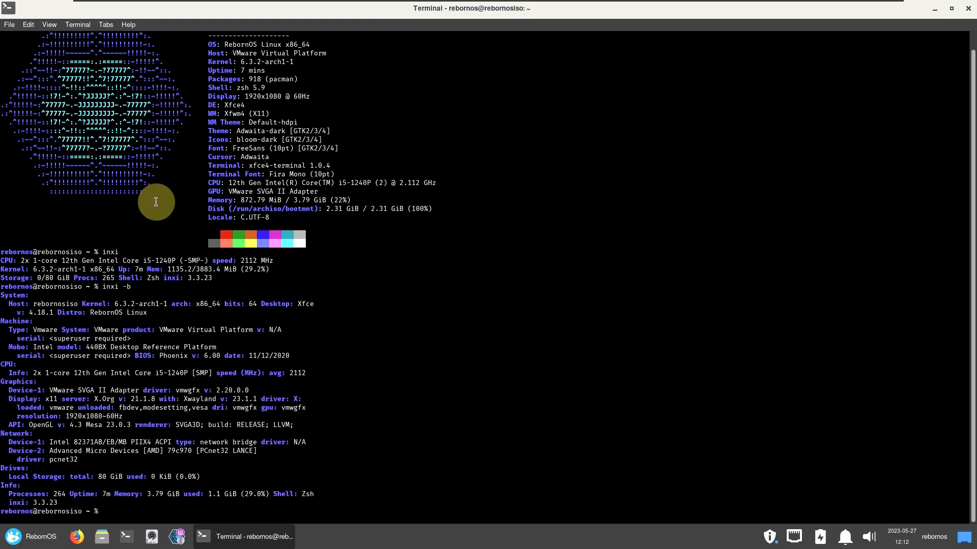
left_click(28, 25)
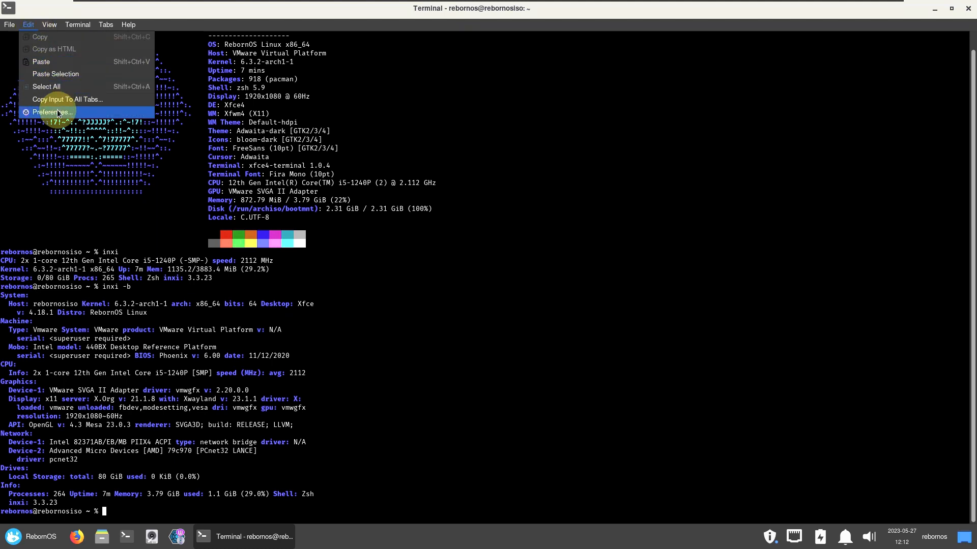
left_click(58, 113)
left_click(450, 150)
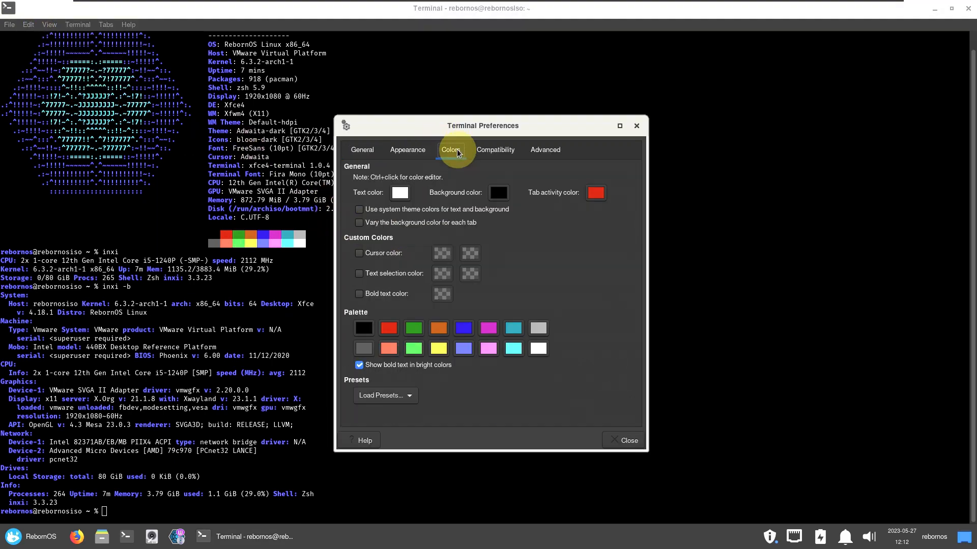
left_click(414, 390)
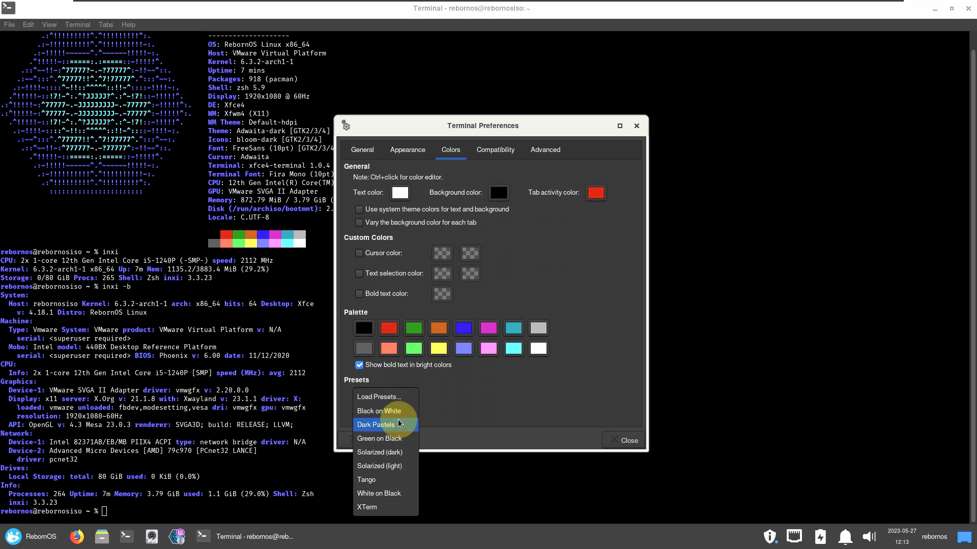
left_click(402, 410)
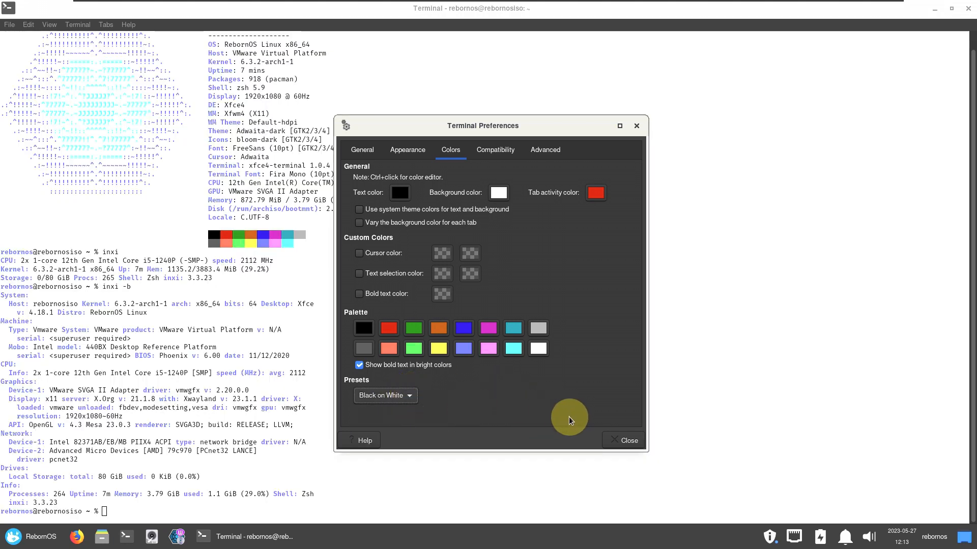
left_click(362, 149)
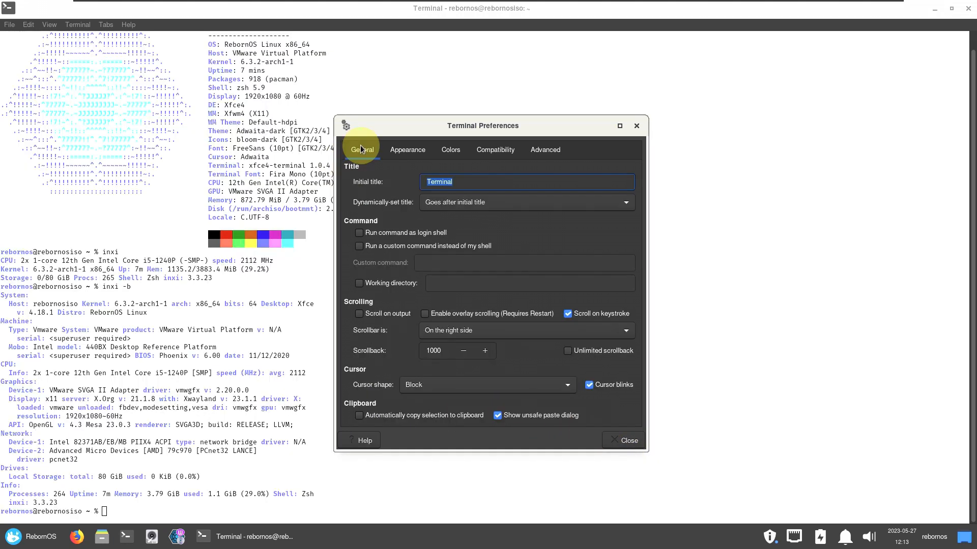
left_click(628, 440)
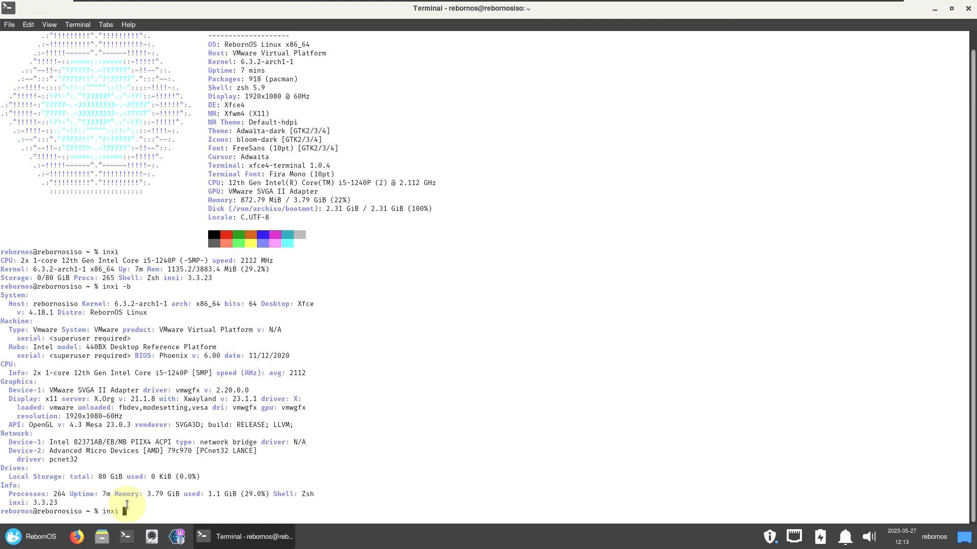
Run inxi -G, cat /etc/issue, and inxi -sv8 in the terminal.
key("Return")
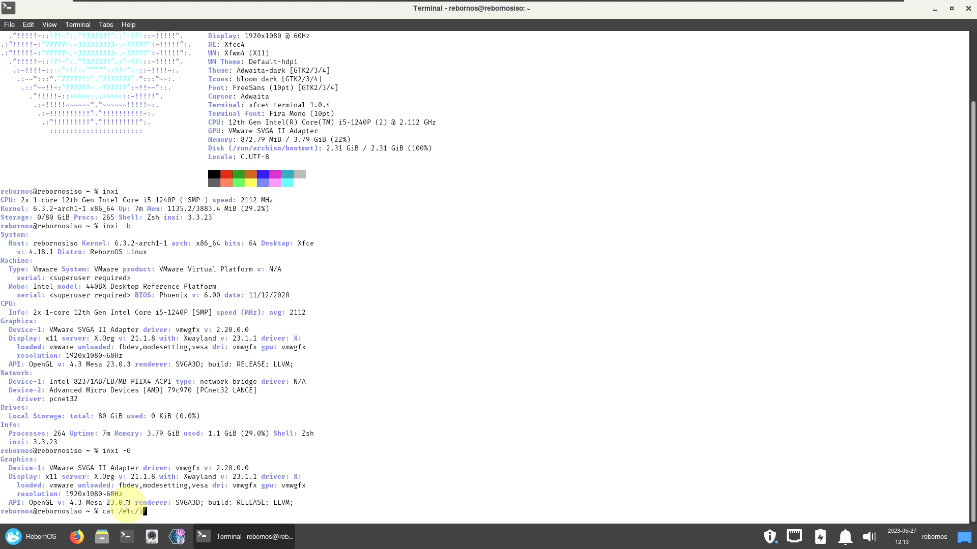
key("Return")
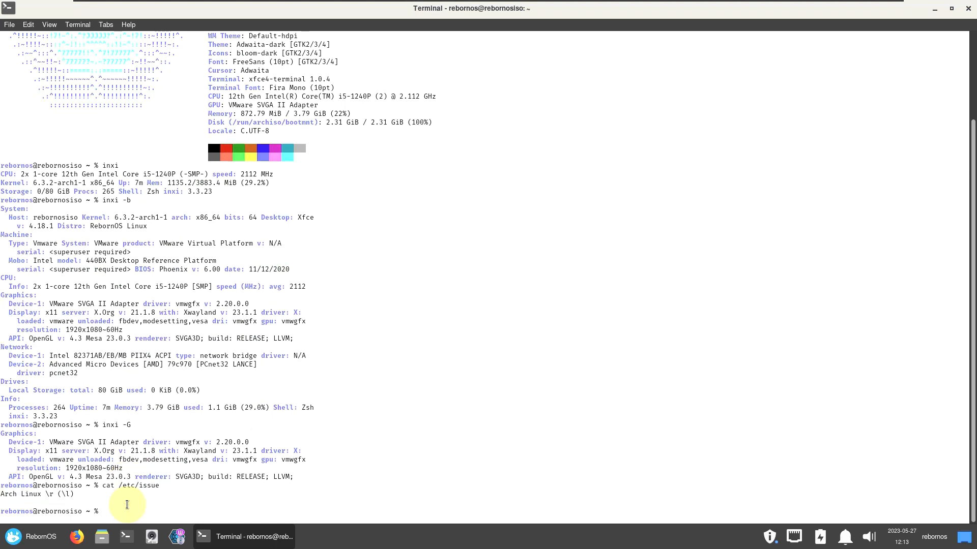
type("inxi -sv8")
key("Return")
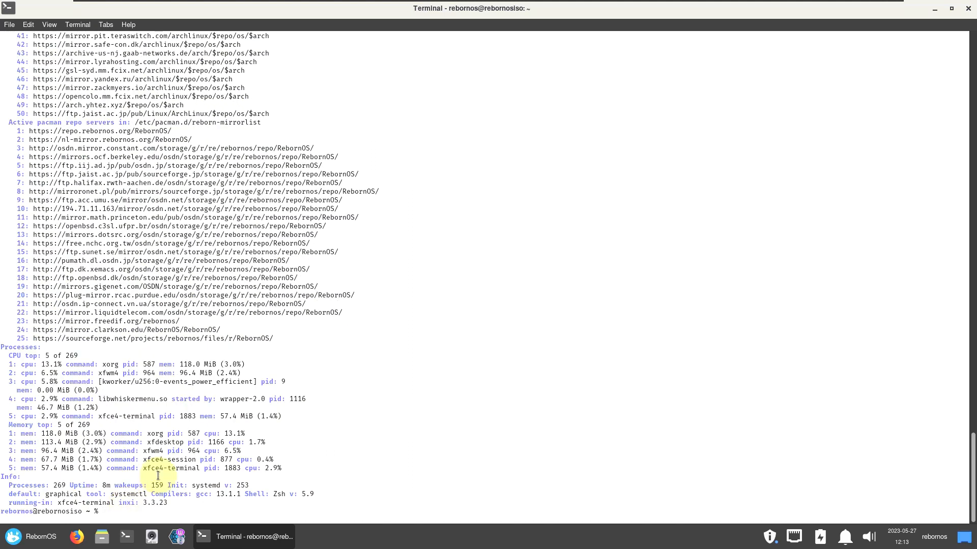
Scroll the report, highlighting the System, Graphics and Info sections, then clear the selection.
scroll(150, 428, "up", 20)
scroll(150, 429, "up", 14)
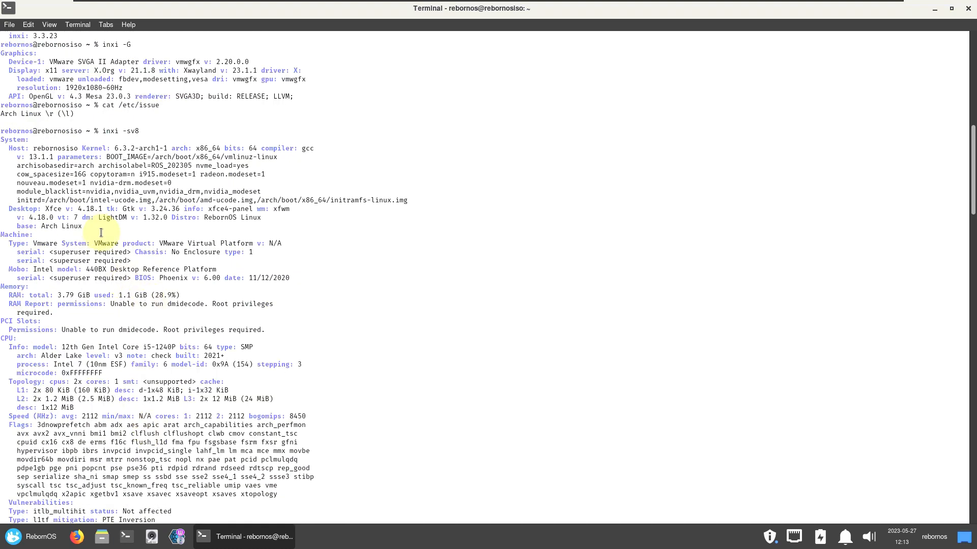
left_click_drag(9, 149, 315, 298)
scroll(310, 203, "down", 2)
left_click_drag(8, 287, 211, 356)
scroll(214, 293, "down", 8)
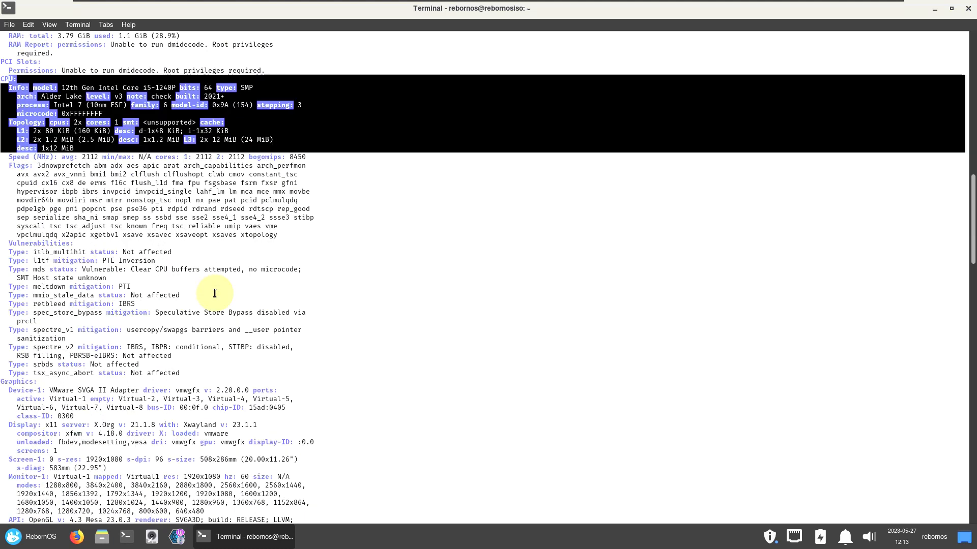
scroll(214, 293, "down", 4)
left_click_drag(2, 278, 328, 477)
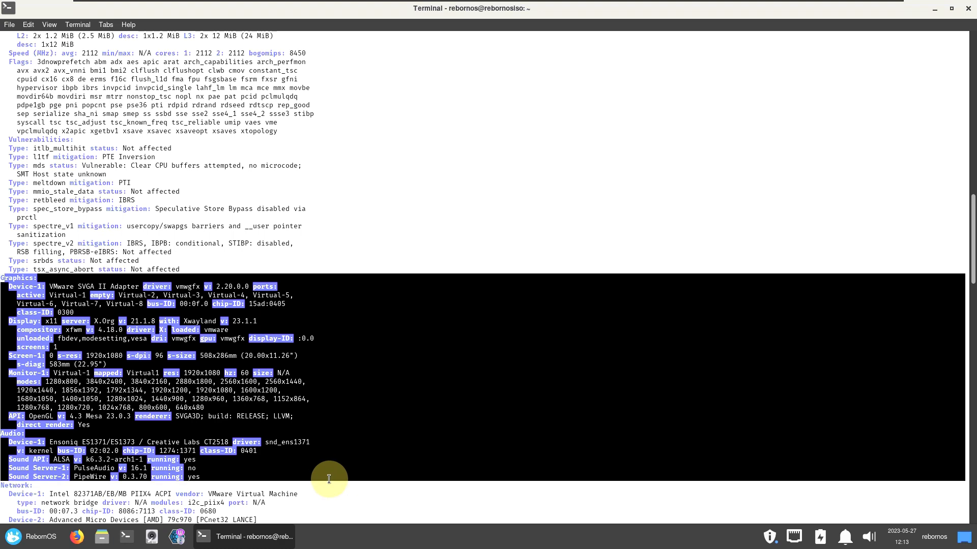
scroll(294, 331, "down", 16)
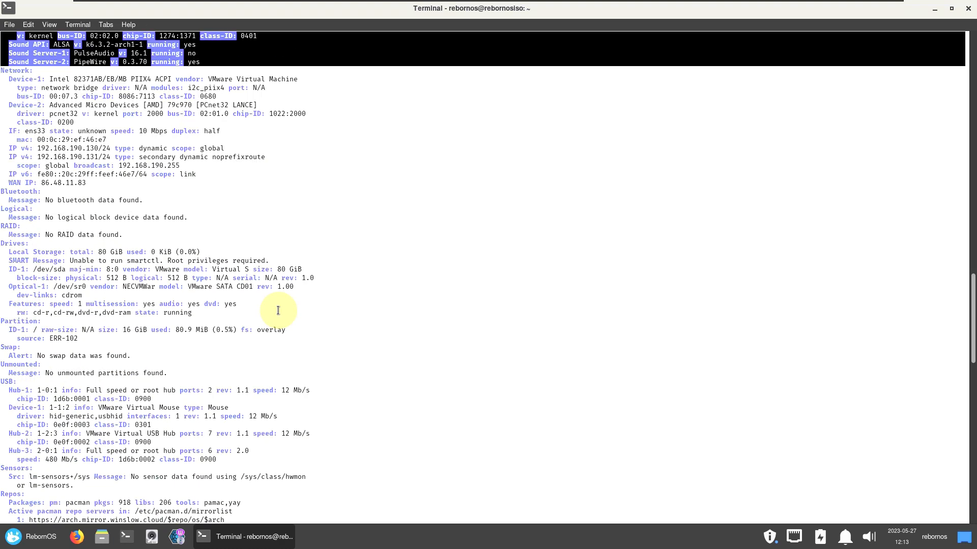
scroll(278, 311, "down", 20)
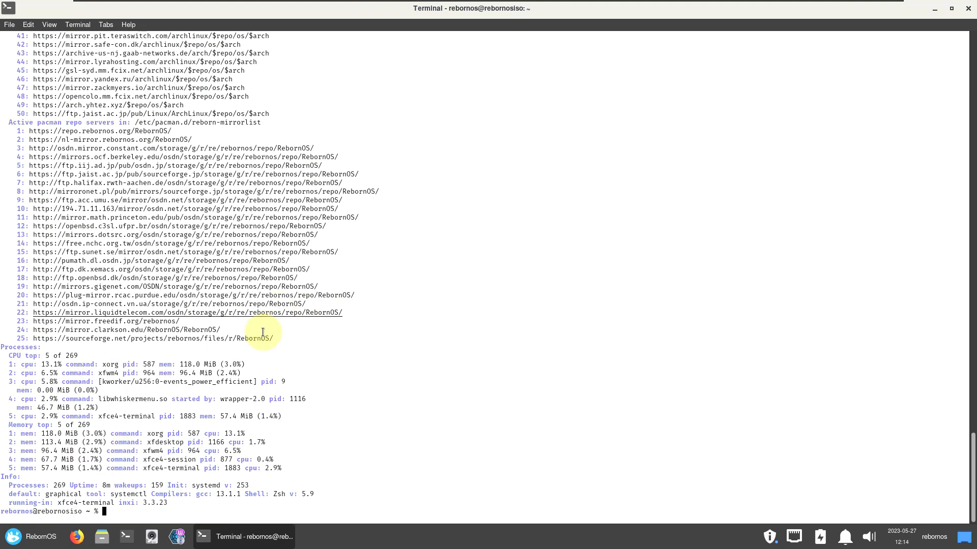
left_click_drag(3, 478, 119, 512)
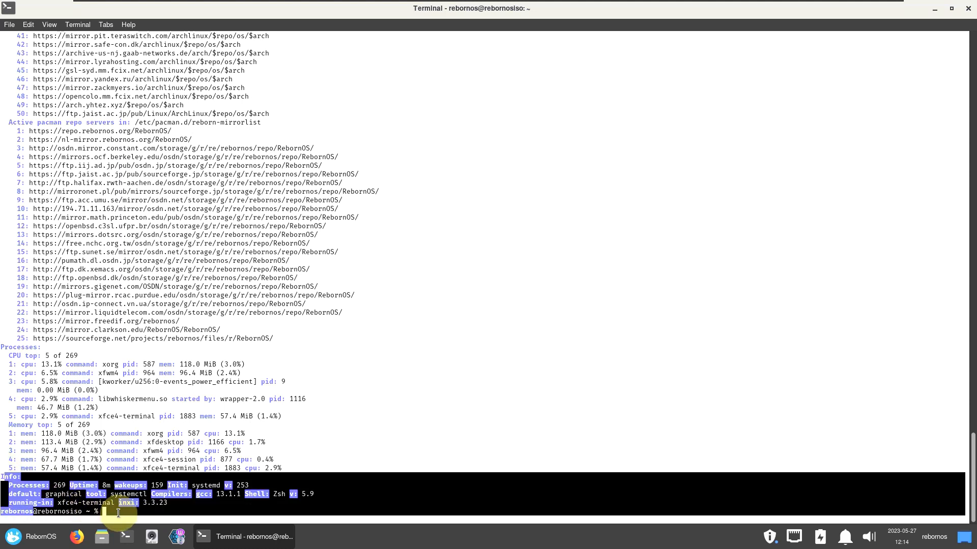
left_click(213, 511)
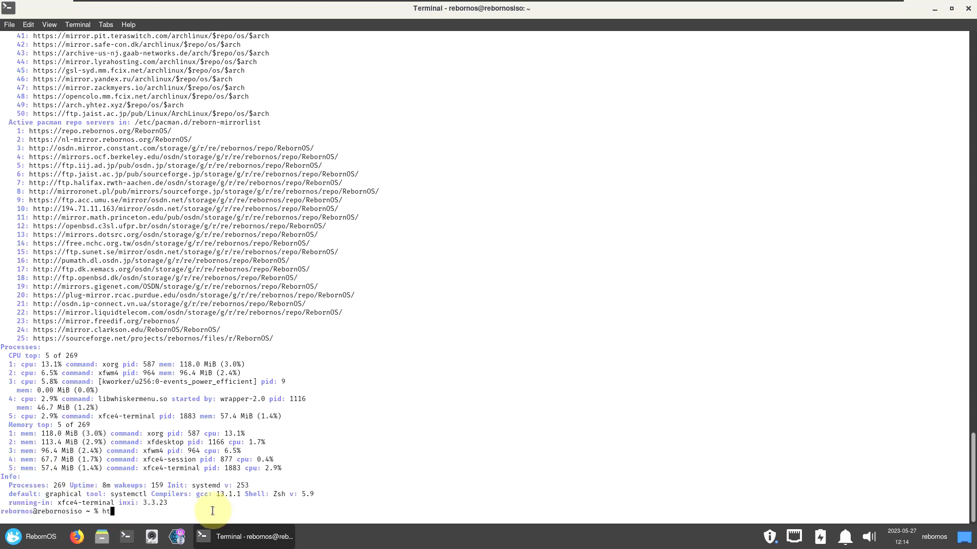
Try running htop, which fails as htopexit, then run exit to close the terminal.
type("op")
key("Tab")
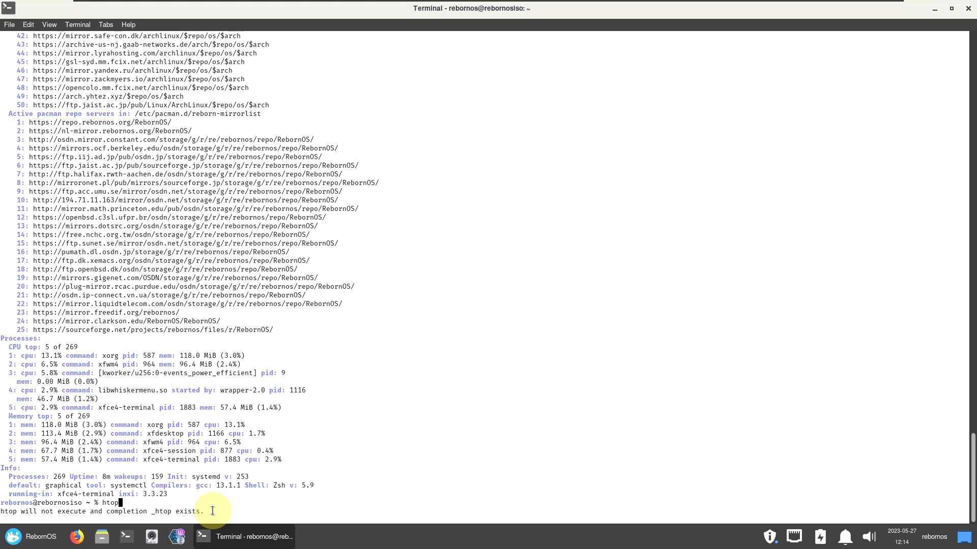
key("Return")
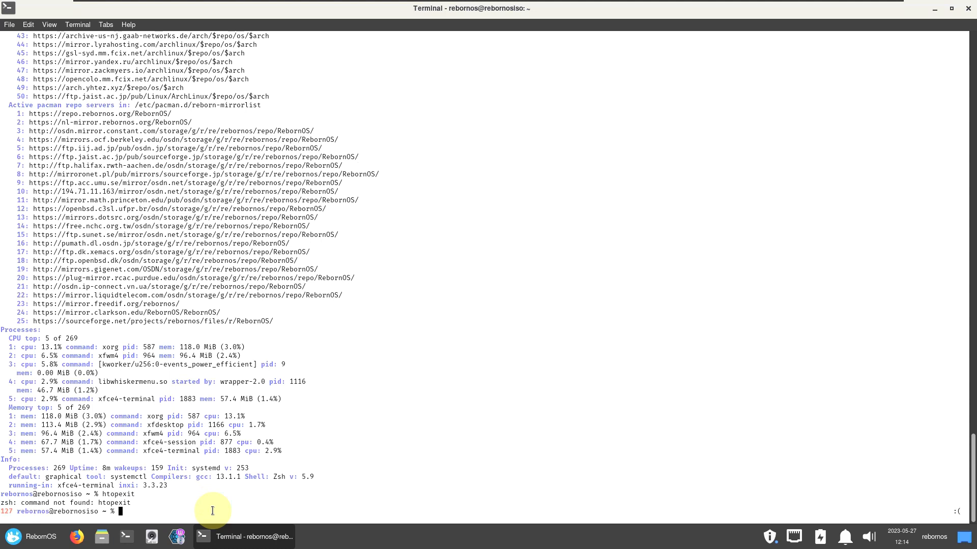
type("exit")
key("Return")
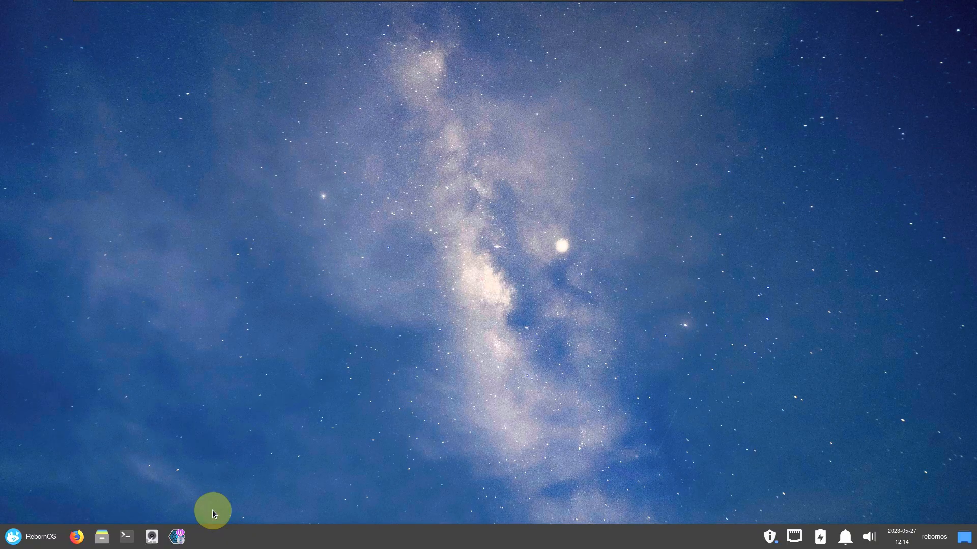
Launch Welcome to RebornOS, start Install Offline, and glance at the session menu.
left_click(177, 537)
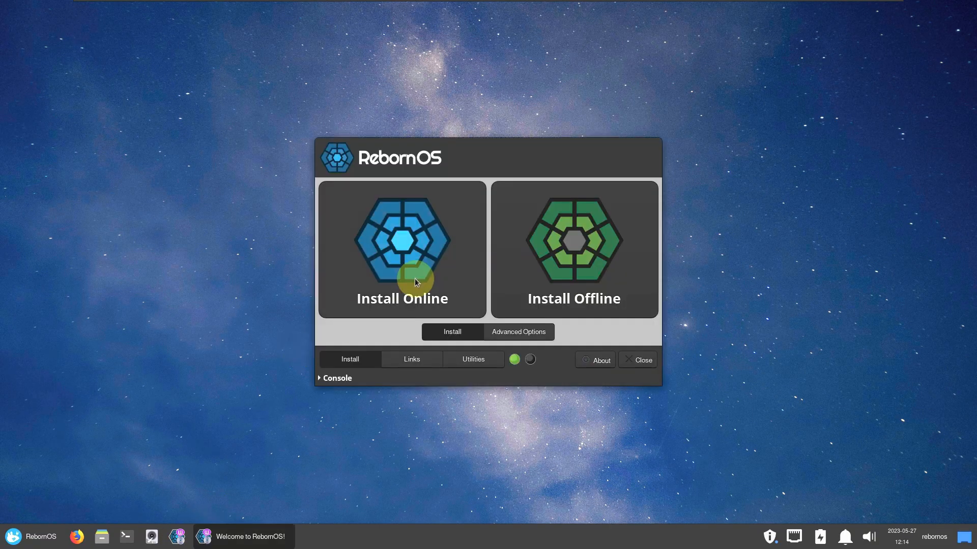
left_click(537, 296)
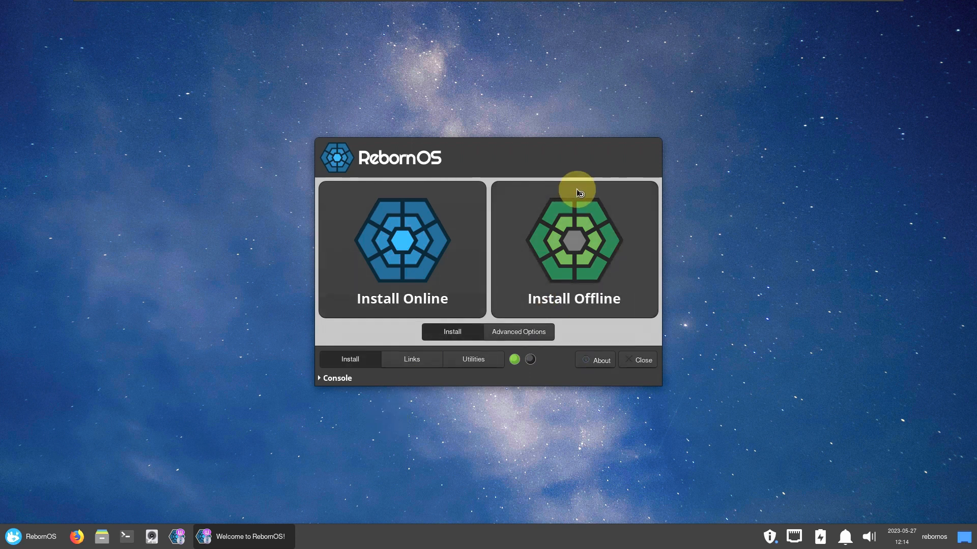
left_click(928, 534)
left_click(918, 515)
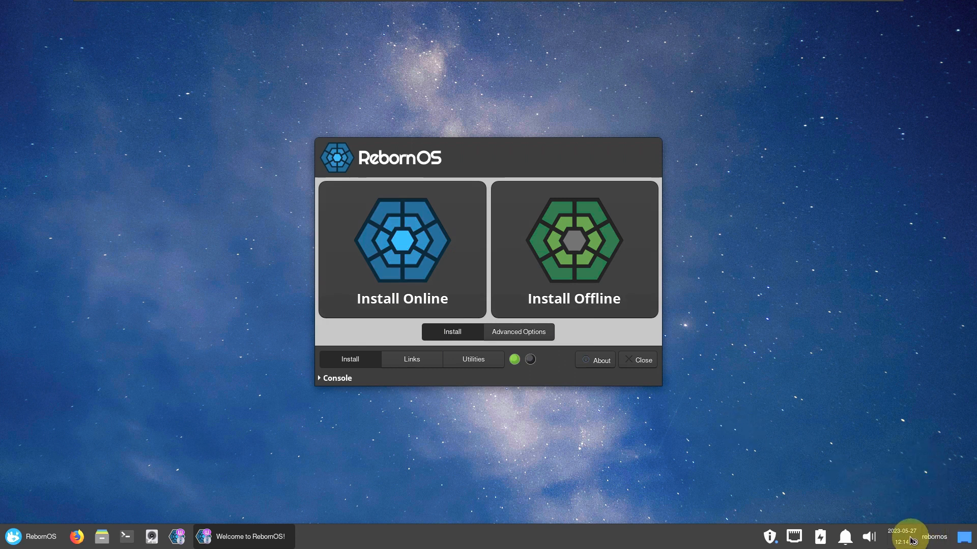
Check the panel's notifications, power options and network connections menus.
left_click(846, 537)
left_click(835, 537)
left_click(826, 538)
left_click(803, 536)
left_click(800, 535)
left_click(772, 544)
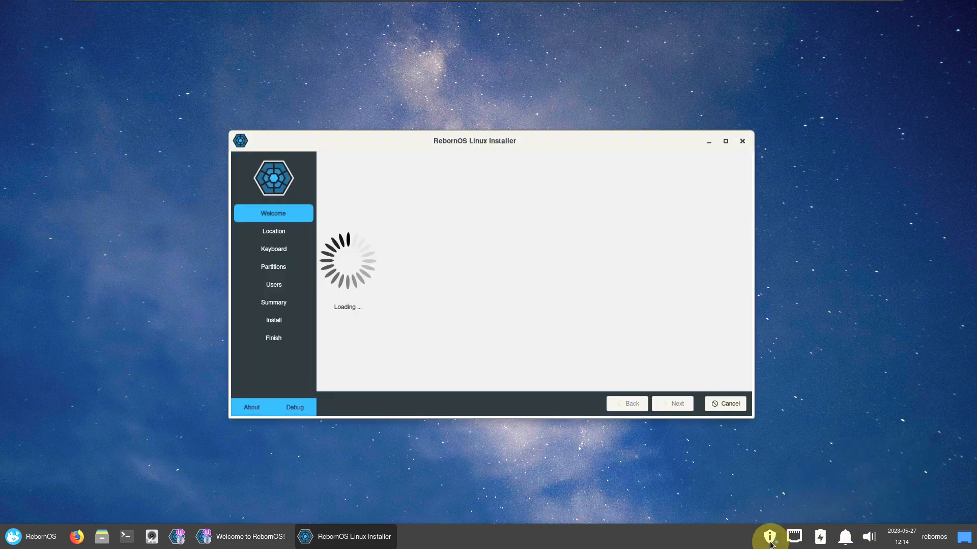
Open Pamac's updates list full-screen, then scroll through the installed packages.
left_click(772, 538)
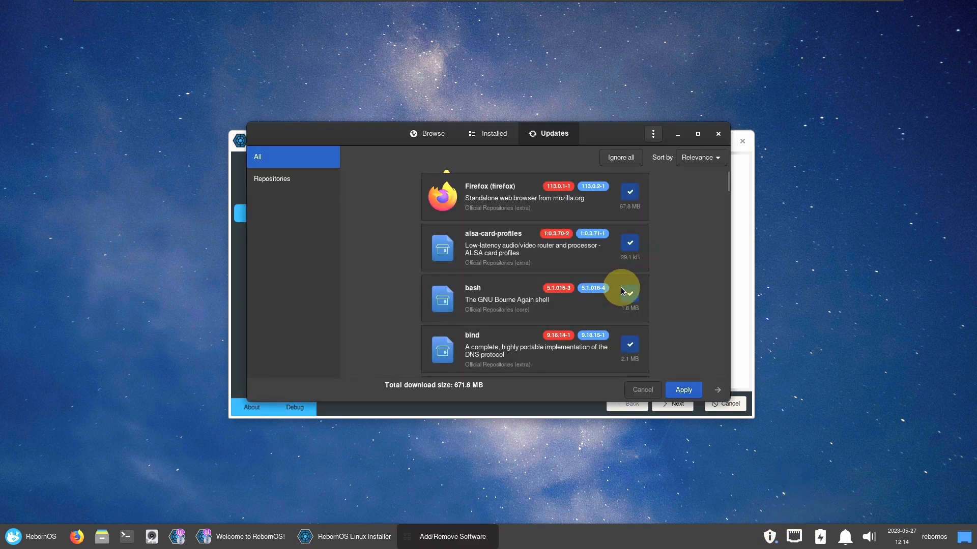
left_click(697, 134)
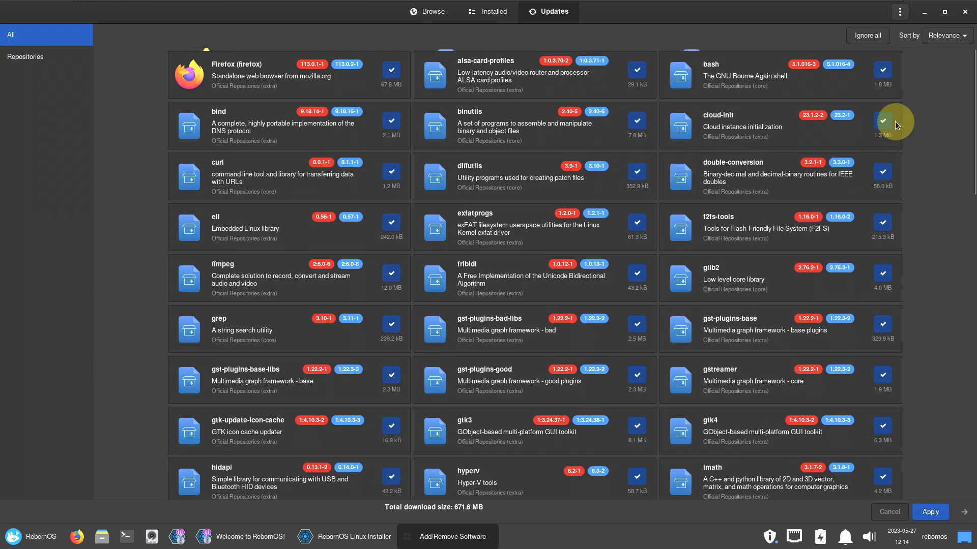
left_click_drag(972, 95, 965, 71)
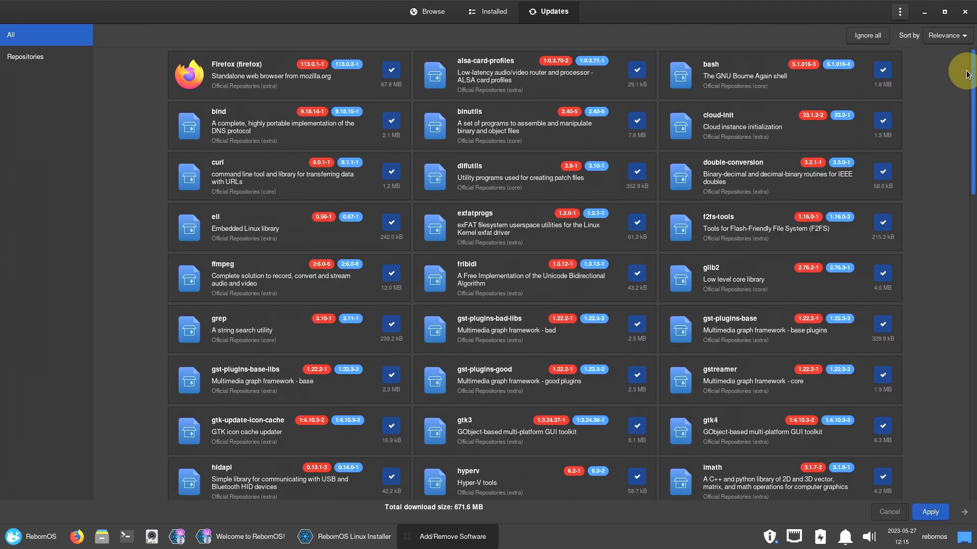
left_click(511, 20)
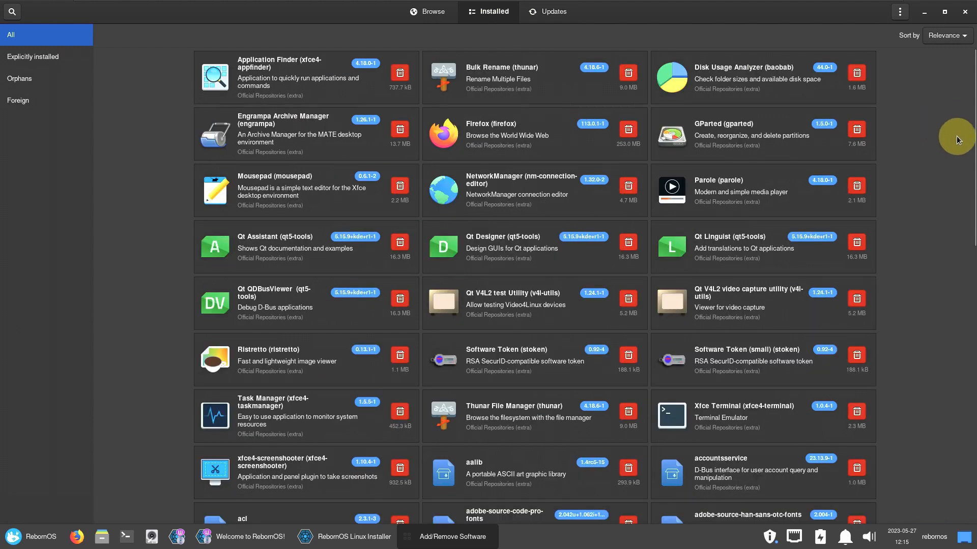
left_click_drag(974, 130, 972, 538)
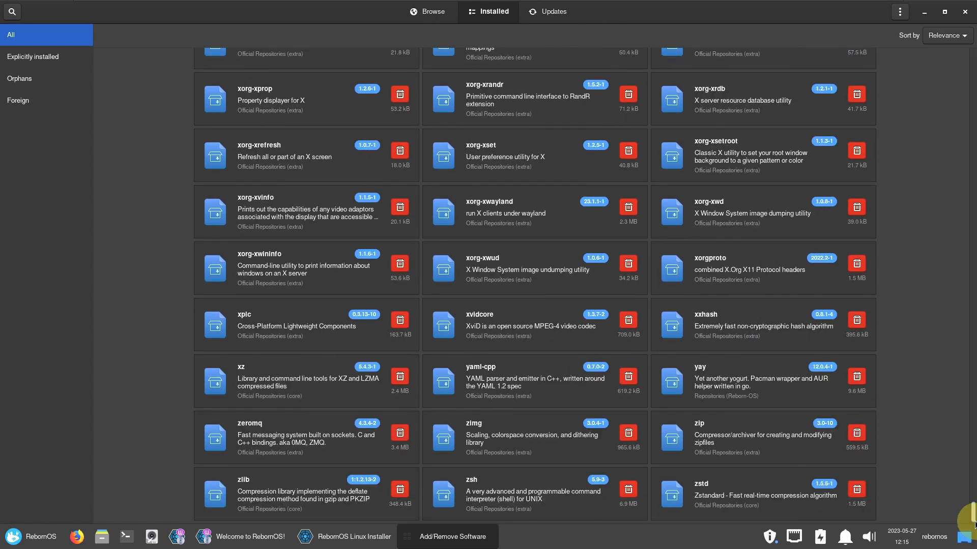
Browse Pamac's featured apps, view its About dialog, and close the software manager.
left_click(426, 16)
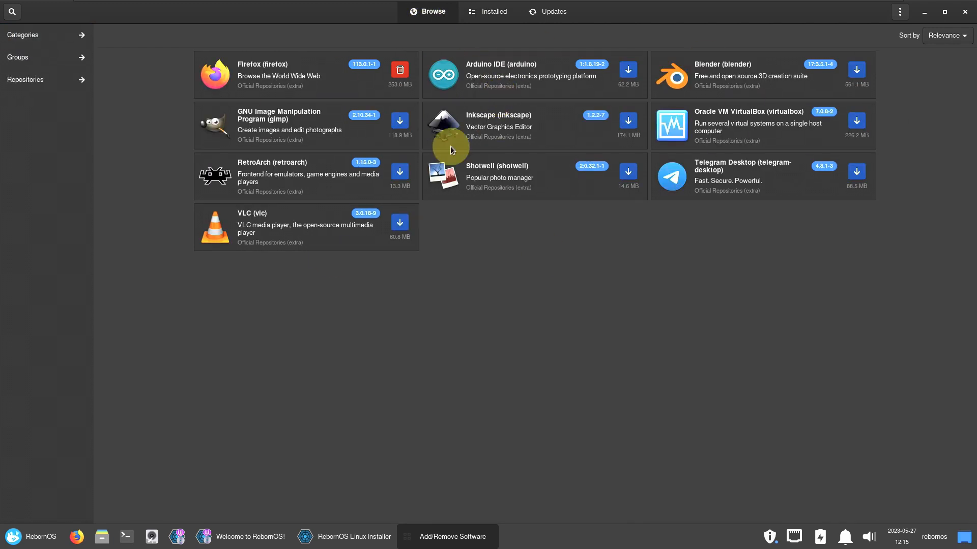
left_click(899, 11)
left_click(876, 108)
left_click(585, 189)
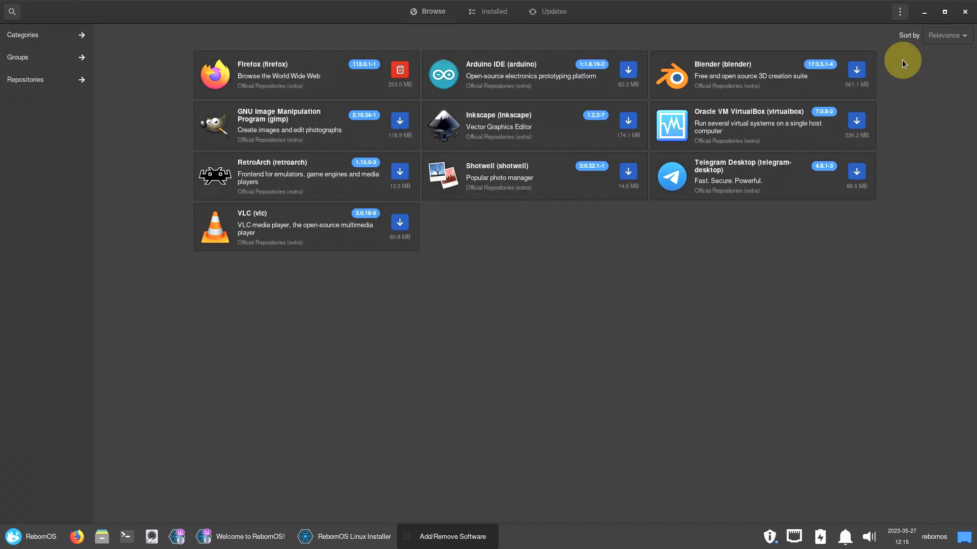
left_click(964, 12)
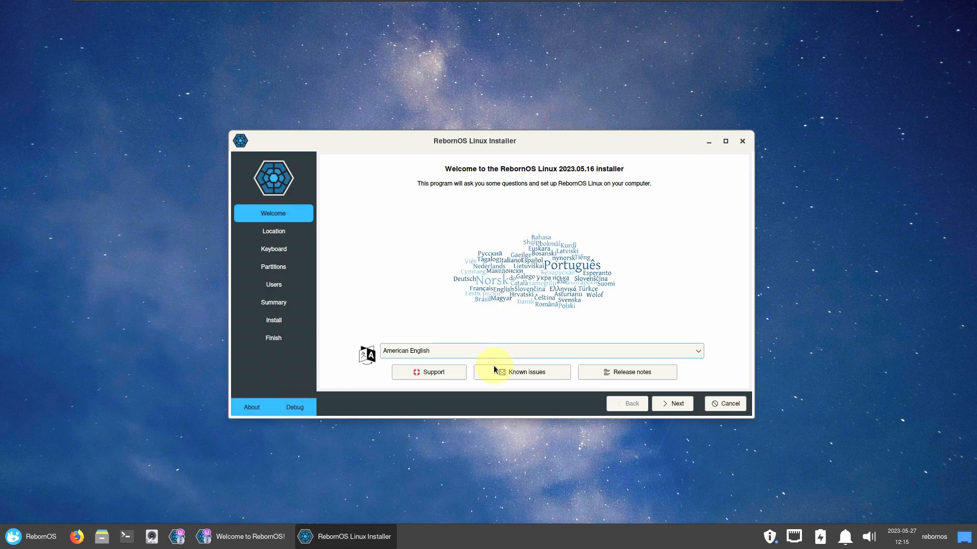
After viewing the installer's About info, pick Los Angeles on the map, leaving region and zone unchanged.
left_click(257, 417)
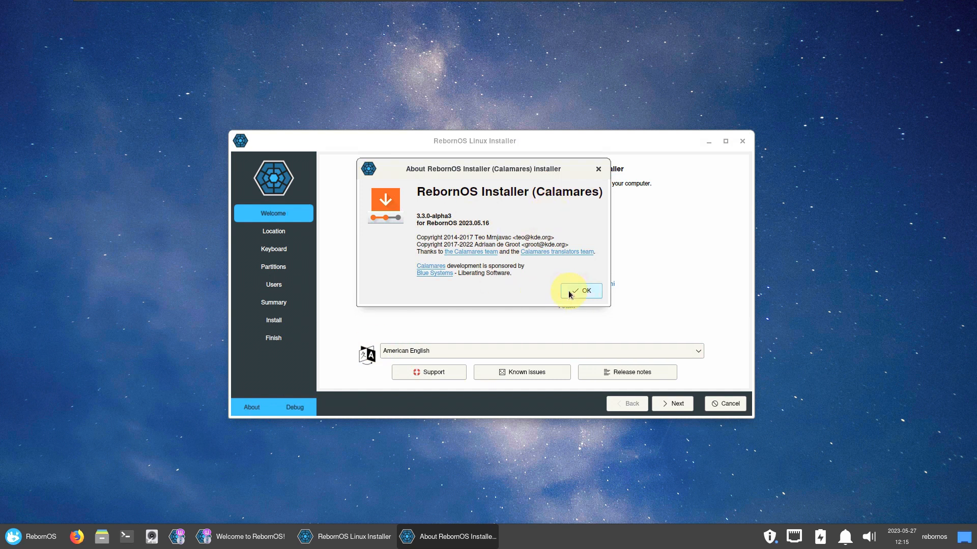
left_click(577, 291)
left_click(676, 403)
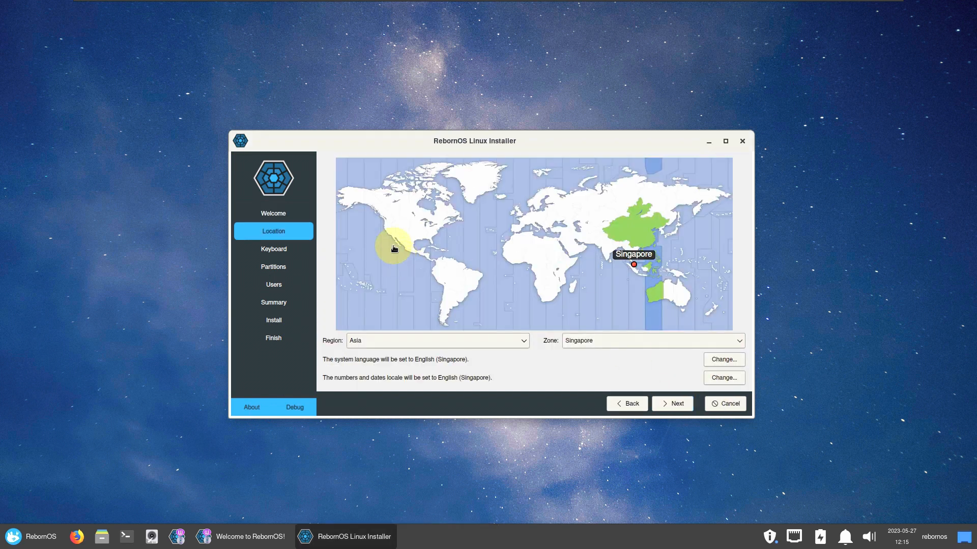
left_click(390, 234)
left_click(446, 339)
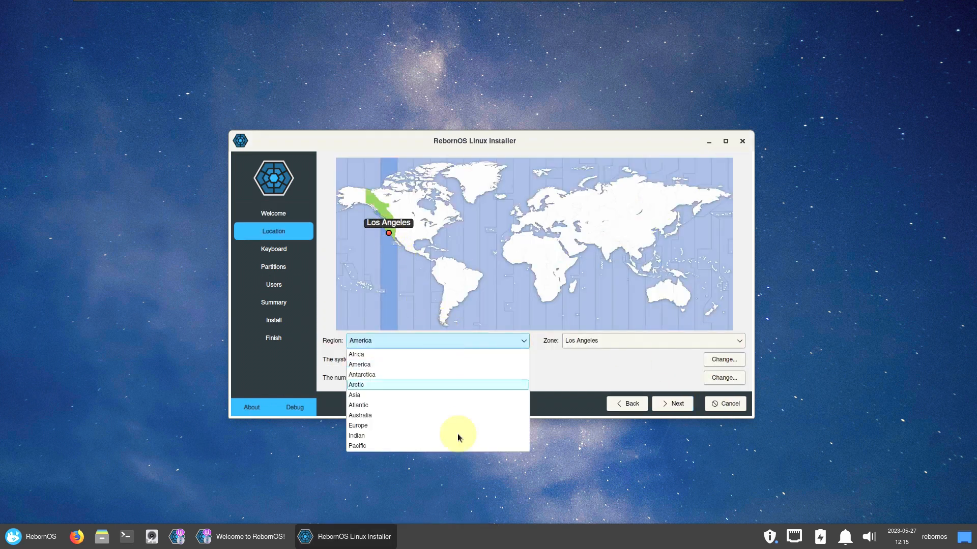
left_click(614, 349)
left_click(620, 338)
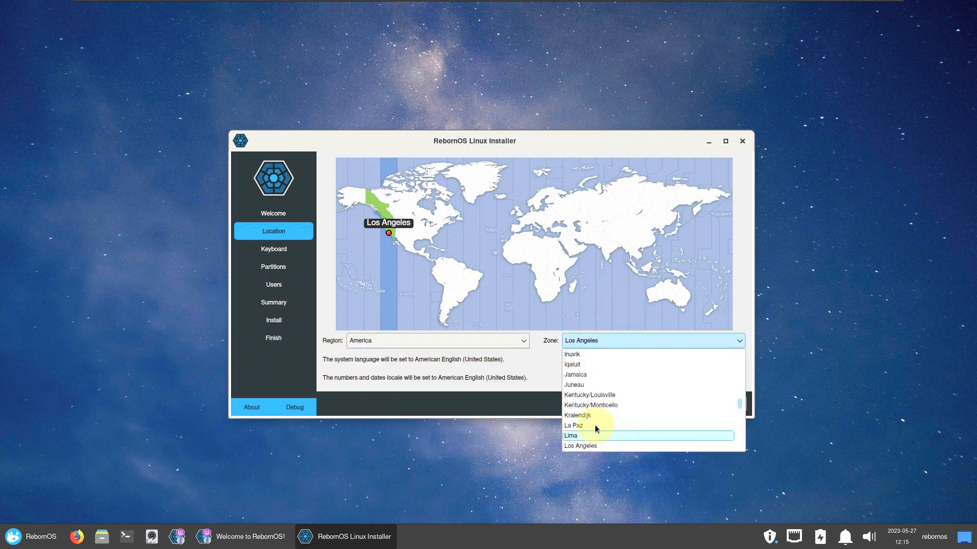
left_click(657, 190)
Keep the American English system and number/date locales and continue to the Keyboard step.
left_click(725, 141)
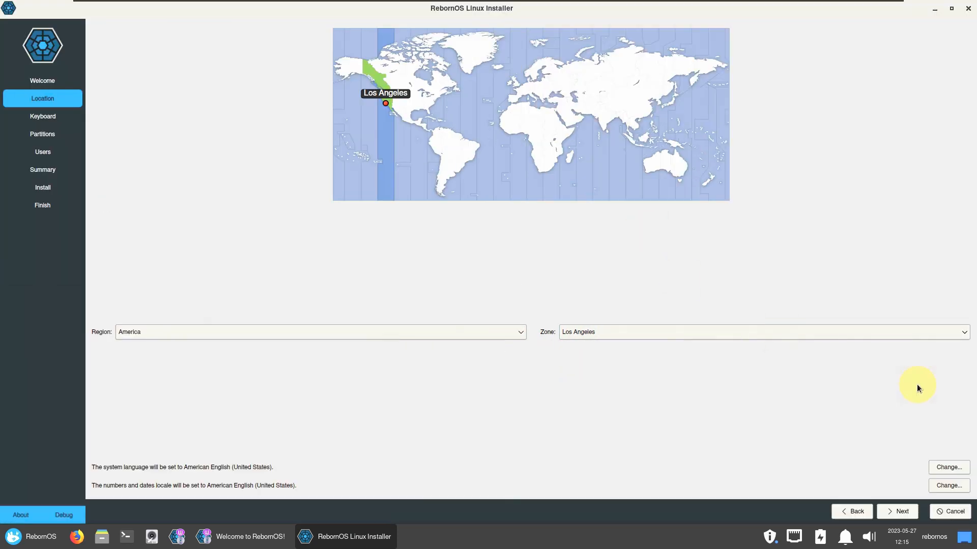
left_click(949, 467)
scroll(479, 251, "down", 2)
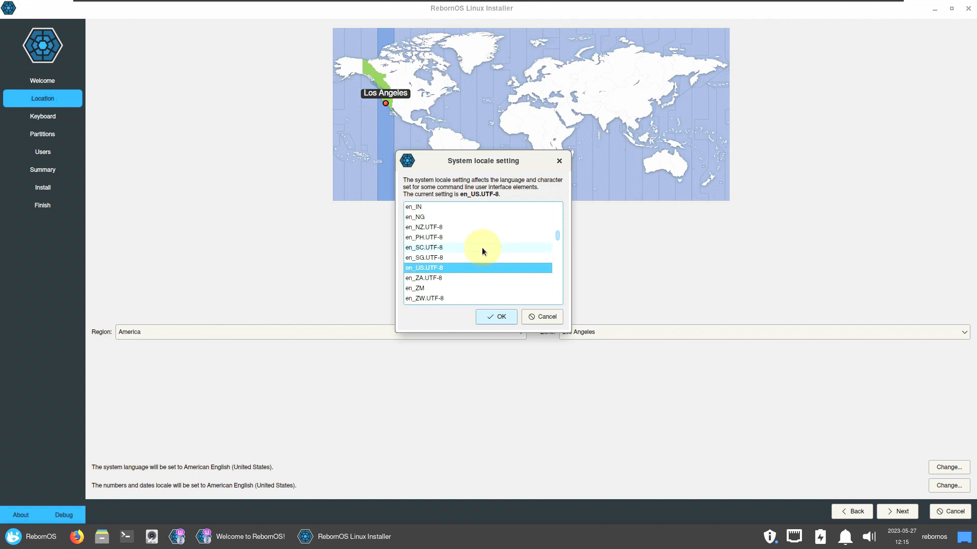
left_click(538, 316)
left_click(948, 486)
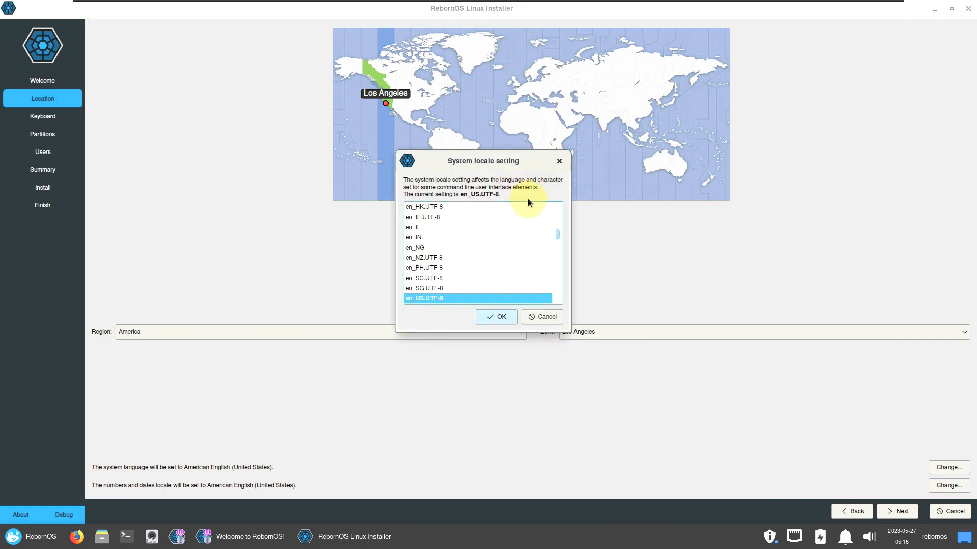
left_click(558, 316)
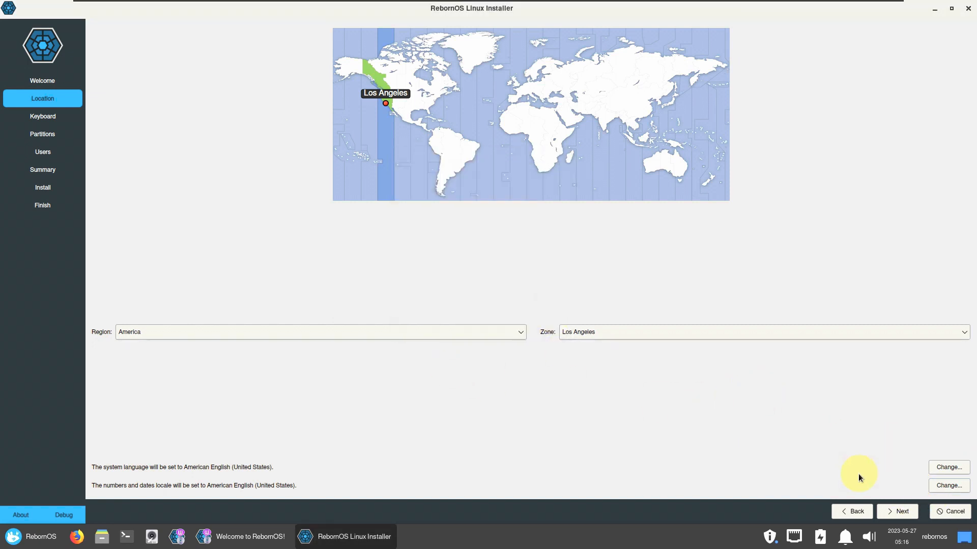
left_click(898, 511)
left_click(408, 147)
Keep Generic 105-key PC as the keyboard model and continue to partitioning.
scroll(337, 214, "down", 6)
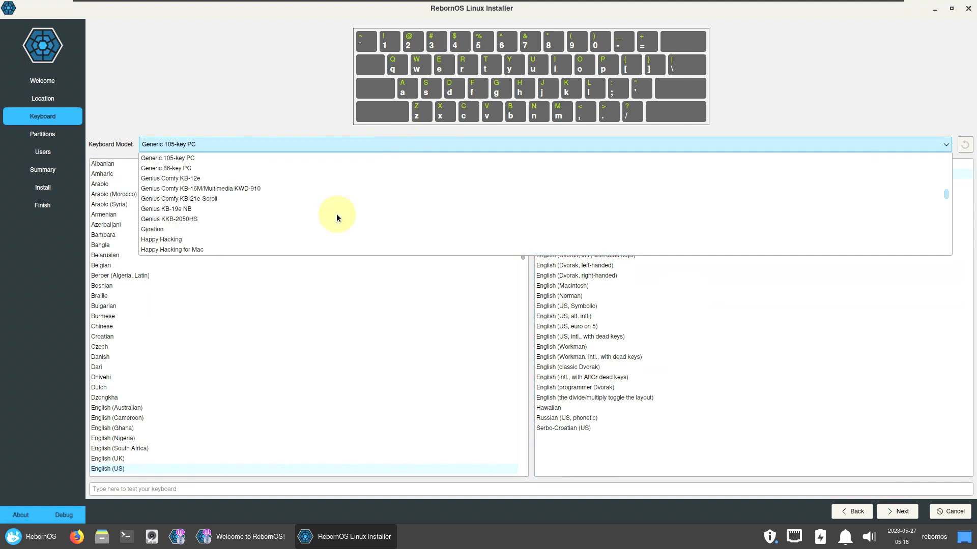
left_click(246, 82)
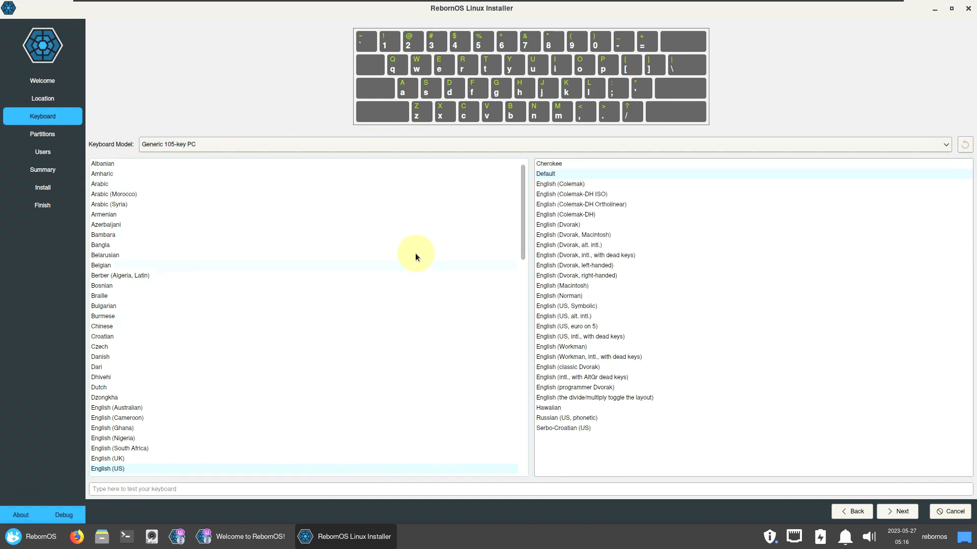
left_click(895, 512)
Choose Erase disk, keeping the default no-swap, ext4 filesystem and storage device.
left_click(161, 56)
left_click(186, 77)
left_click(368, 111)
left_click(232, 82)
left_click(488, 127)
left_click(300, 30)
left_click(514, 186)
left_click(97, 107)
left_click(93, 58)
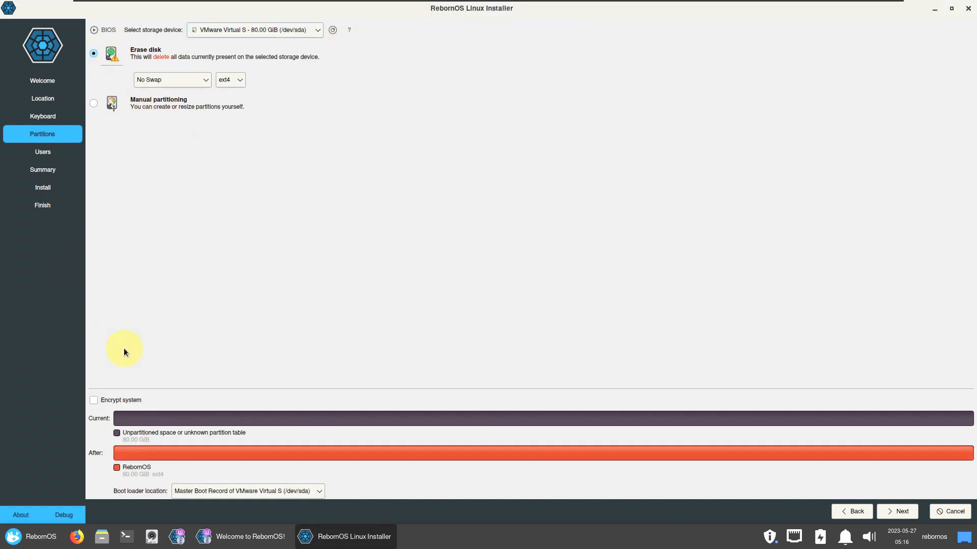
Leave encryption off, keep the boot loader on the MBR, and reach Users without strong-password enforcement.
left_click(123, 402)
left_click(123, 401)
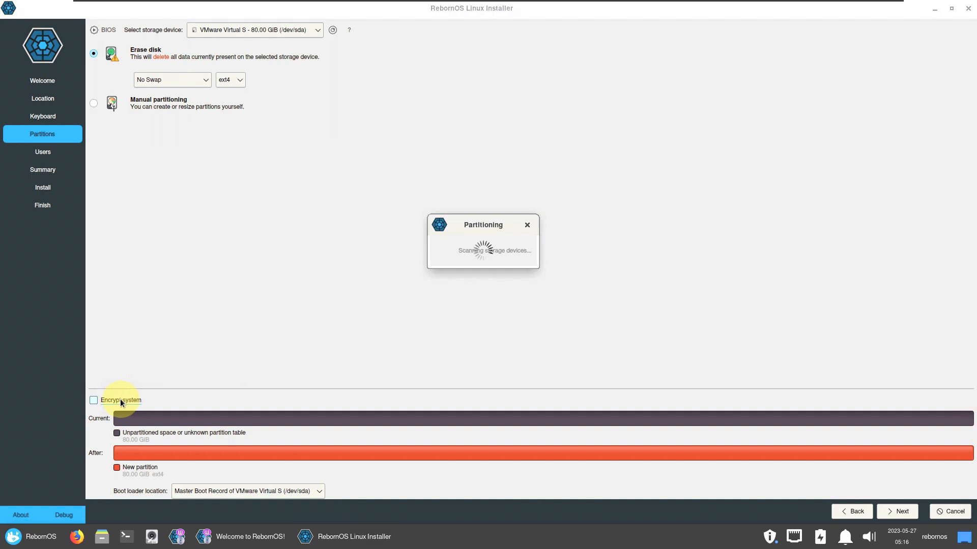
left_click(311, 491)
left_click(355, 320)
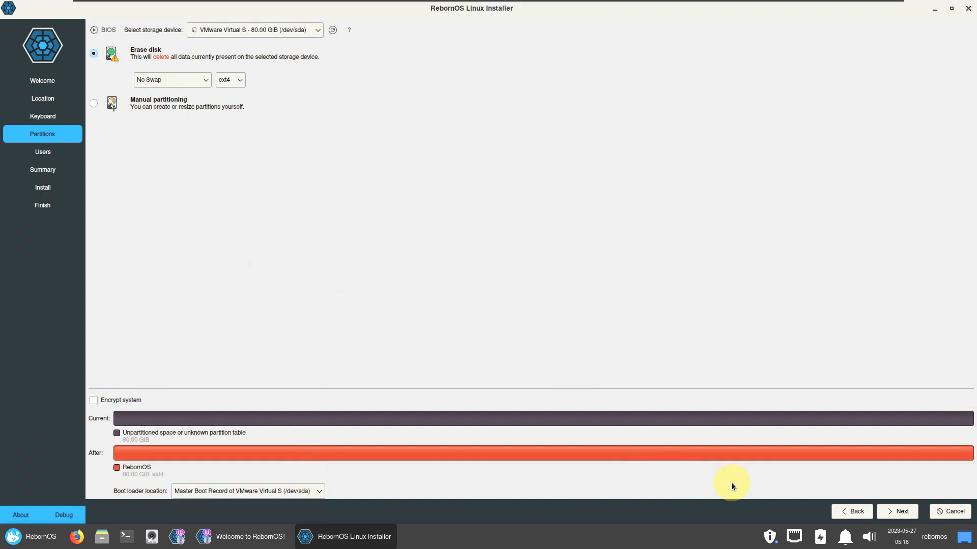
left_click(895, 510)
left_click(147, 152)
left_click(145, 153)
left_click(136, 45)
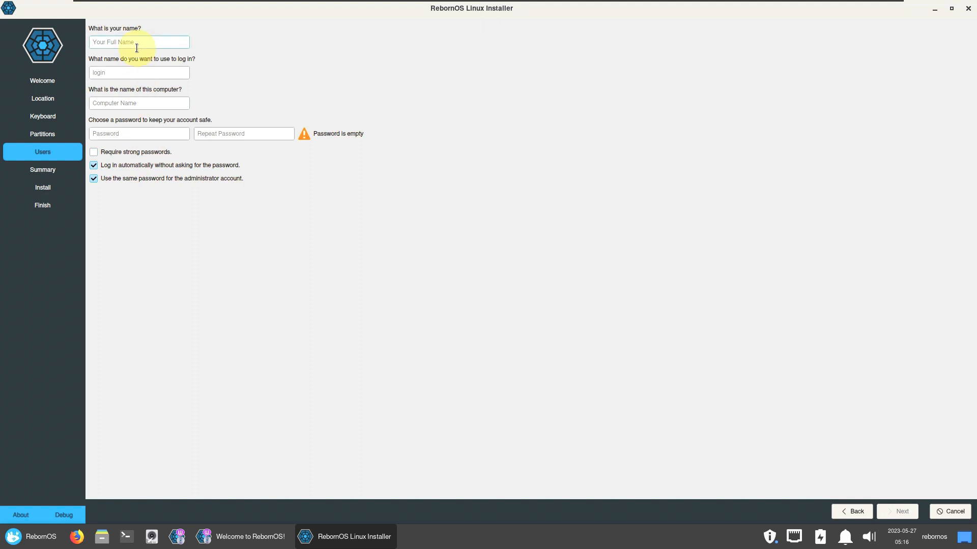
Enter the user's full name and trim the extra suffix from the computer name.
type("runboxing")
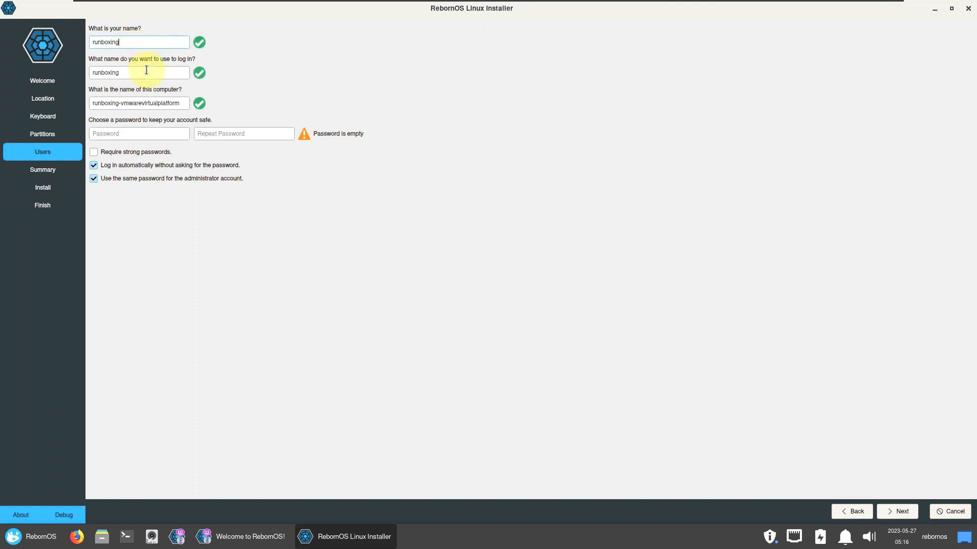
left_click_drag(120, 103, 203, 102)
key("BackSpace")
key("BackSpace")
Enter and confirm a short account password, then continue to the Summary.
left_click(155, 135)
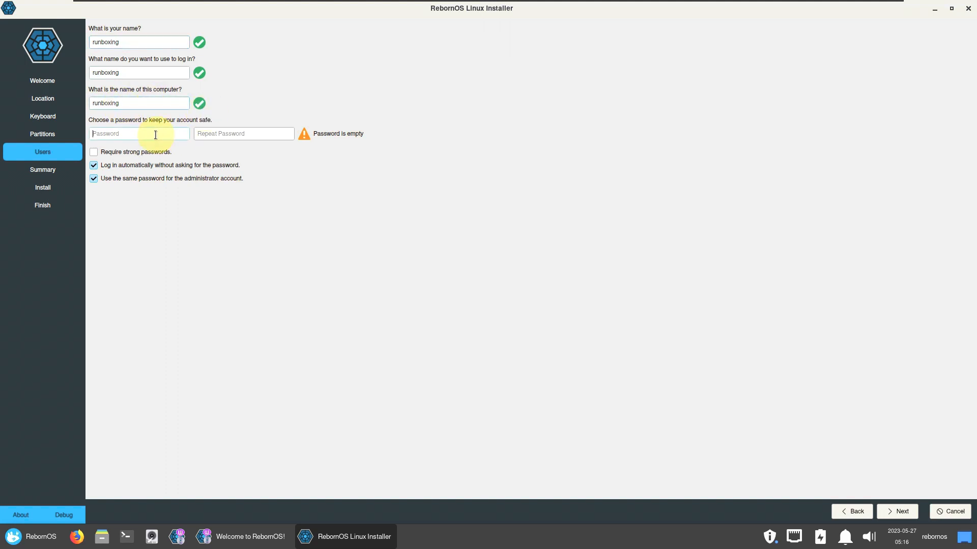
type("12345")
left_click(225, 135)
type("12345")
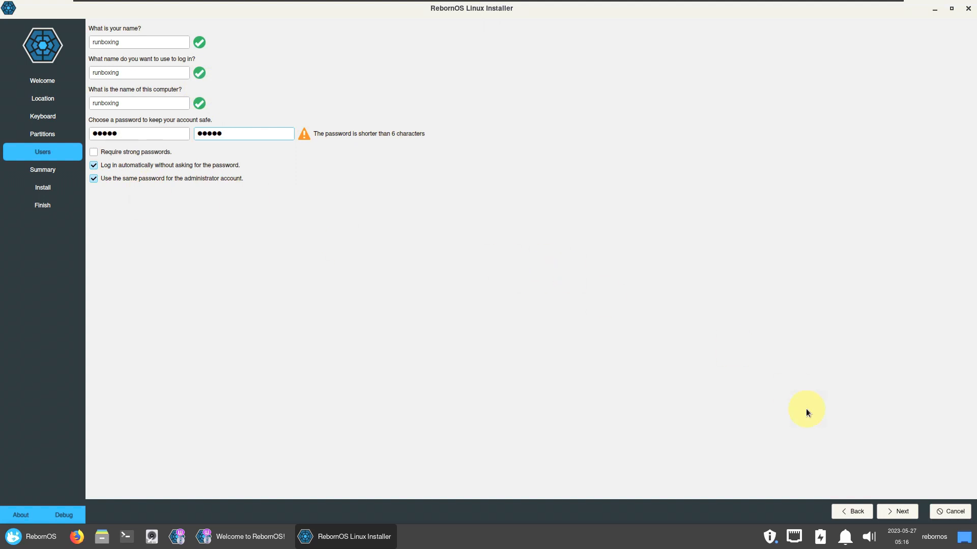
left_click(899, 512)
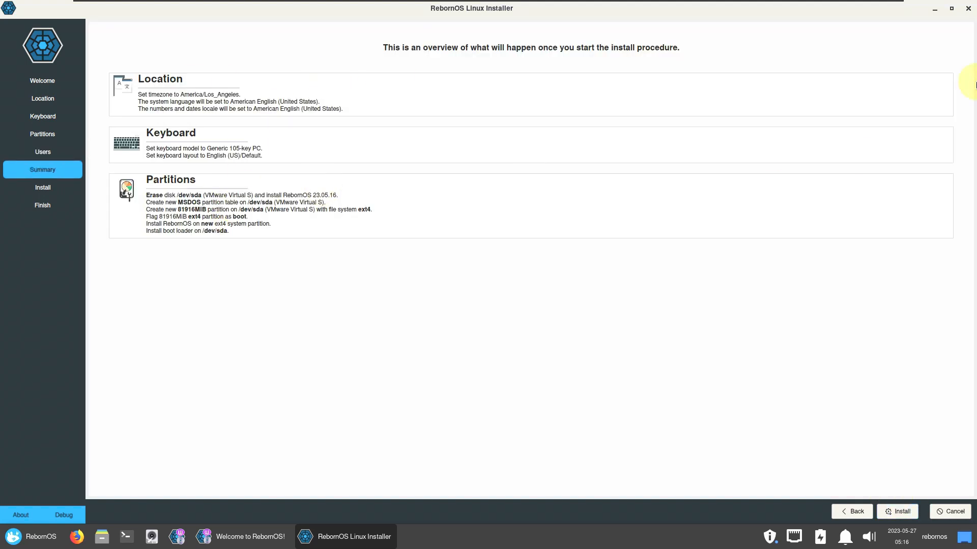
Quit the installer, confirming cancellation of the prepared installation.
left_click(968, 9)
left_click(474, 266)
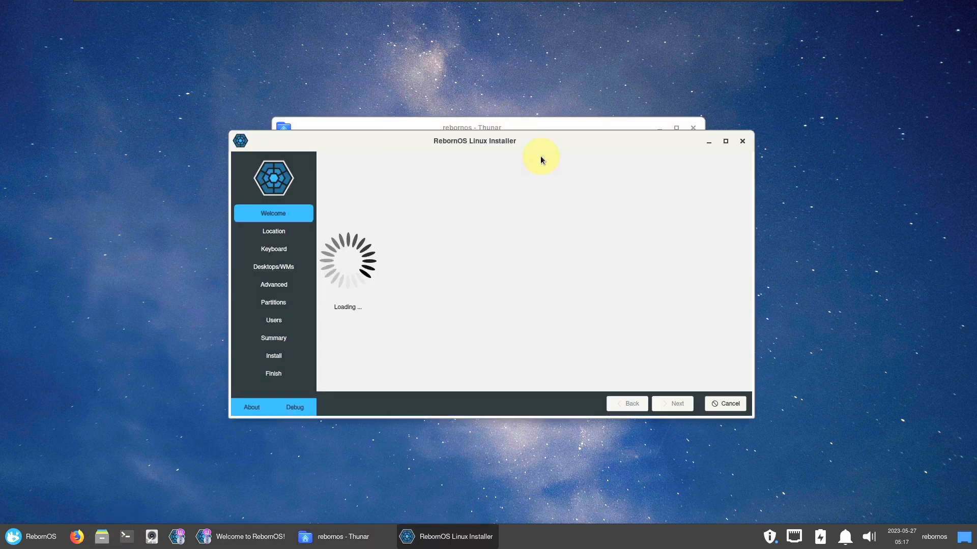
left_click(707, 144)
View Thunar's About information, close the file manager, and restore the relaunched installer.
left_click(410, 144)
left_click(417, 158)
left_click(579, 376)
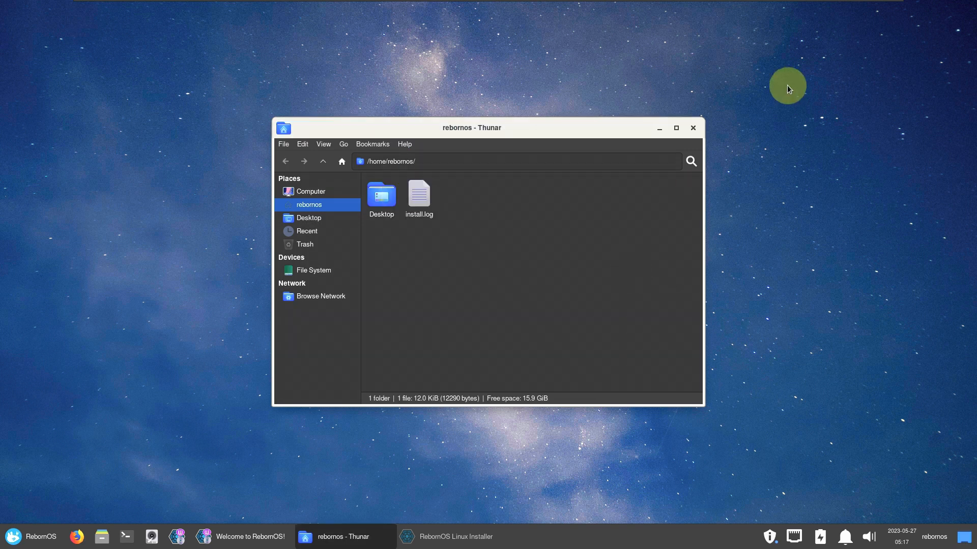
left_click(693, 128)
left_click(323, 536)
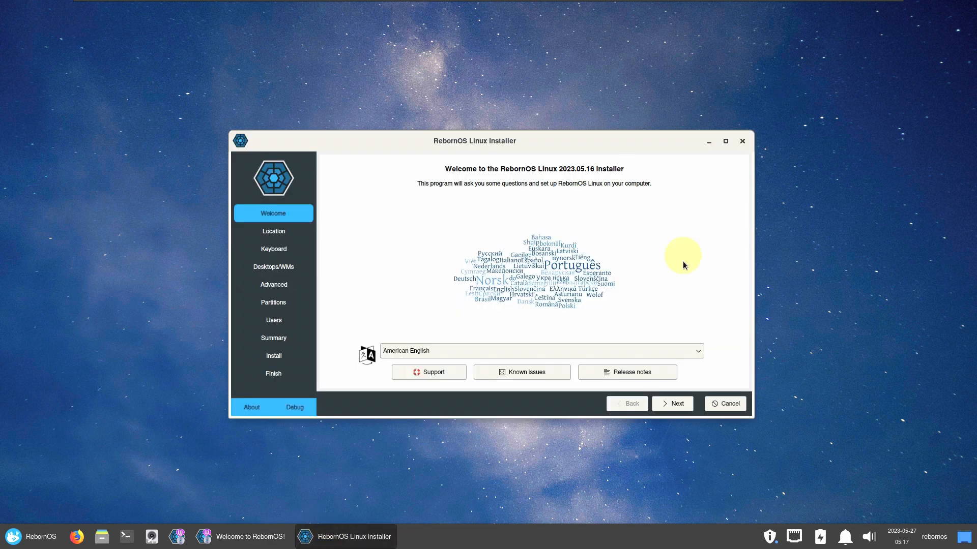
Keep American English, set the Los Angeles timezone, and advance to the Desktops/WMs step.
left_click(440, 354)
left_click(305, 256)
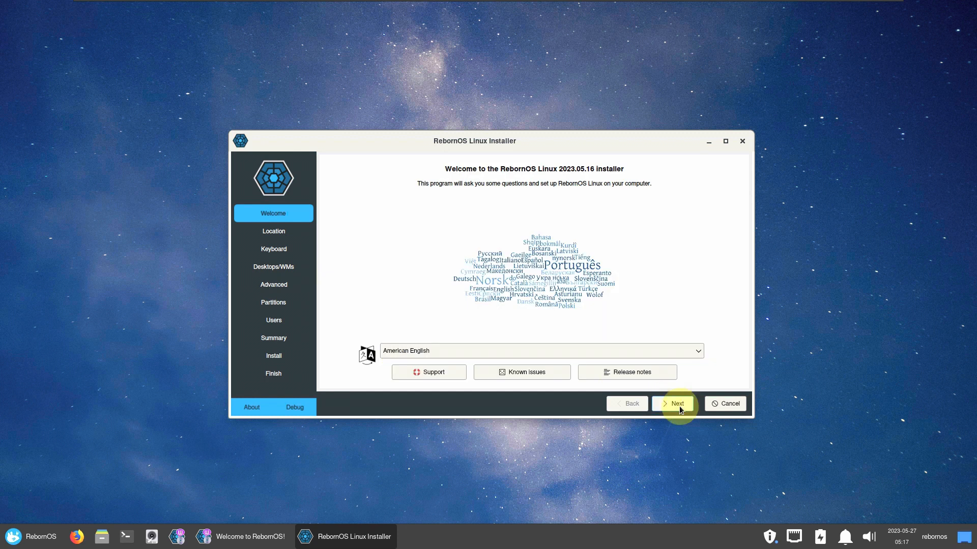
left_click(686, 409)
left_click(385, 238)
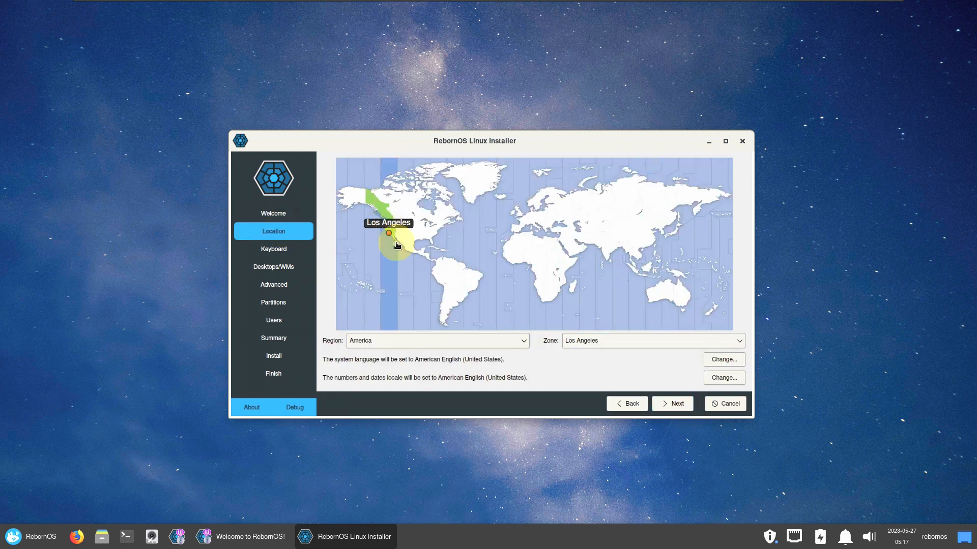
left_click(669, 404)
left_click(669, 403)
Preview each desktop option from Cinnamon through i3, then choose No Desktop and continue.
left_click(356, 171)
left_click(352, 181)
left_click(353, 191)
left_click(356, 201)
left_click(361, 211)
left_click(363, 222)
left_click(366, 232)
left_click(367, 242)
left_click(369, 252)
left_click(369, 263)
left_click(368, 272)
left_click(369, 283)
left_click(369, 293)
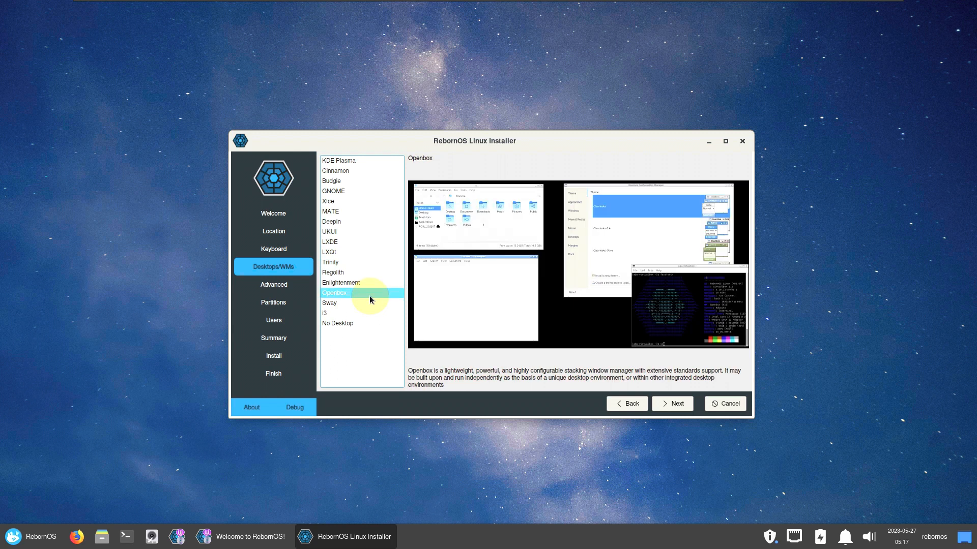
left_click(368, 304)
left_click(369, 313)
left_click(369, 323)
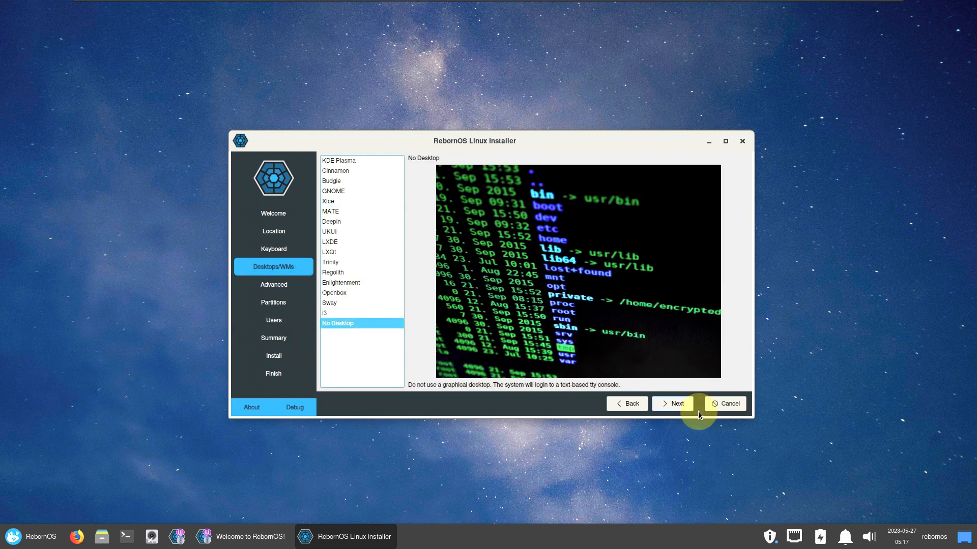
left_click(674, 403)
Advance to Partitions, cancel the installation, and close the Welcome to RebornOS window.
left_click(673, 403)
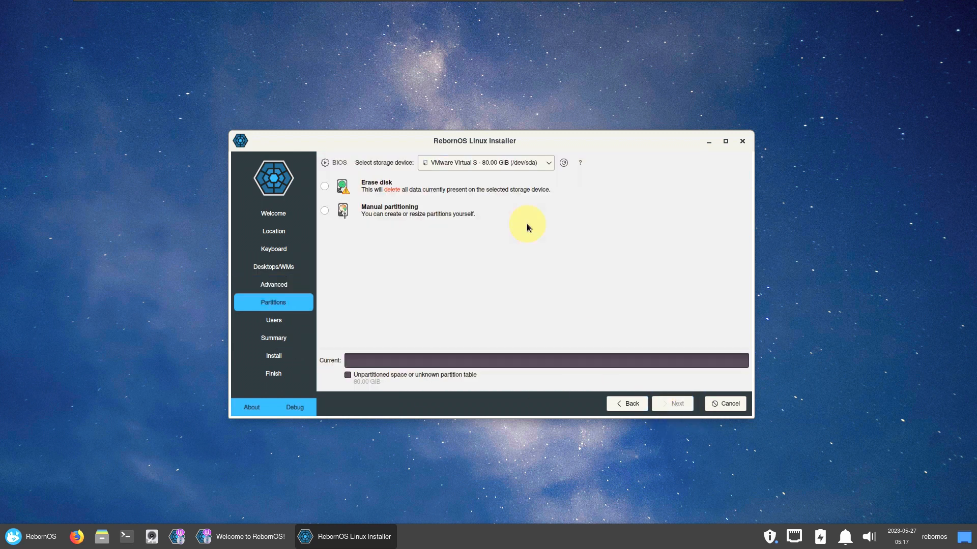
left_click(742, 141)
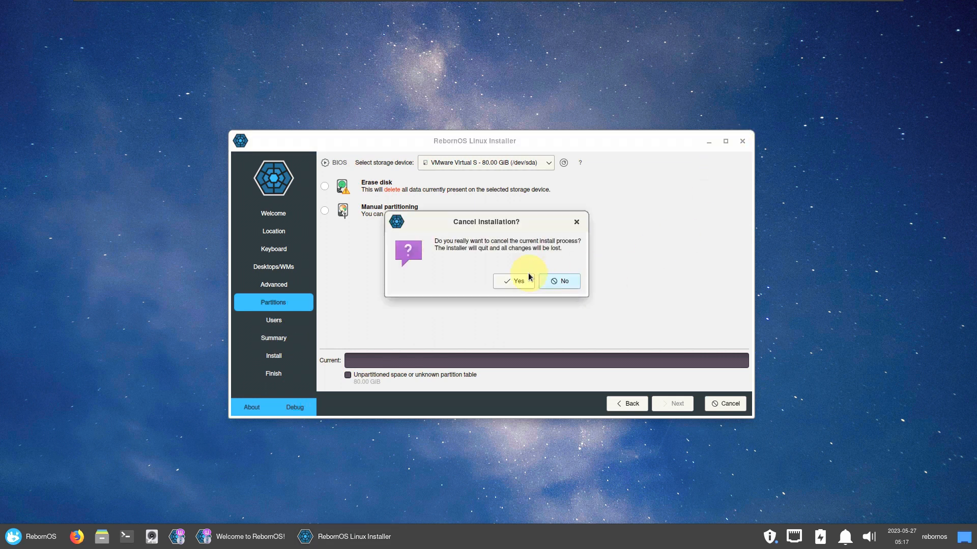
left_click(529, 278)
left_click(639, 360)
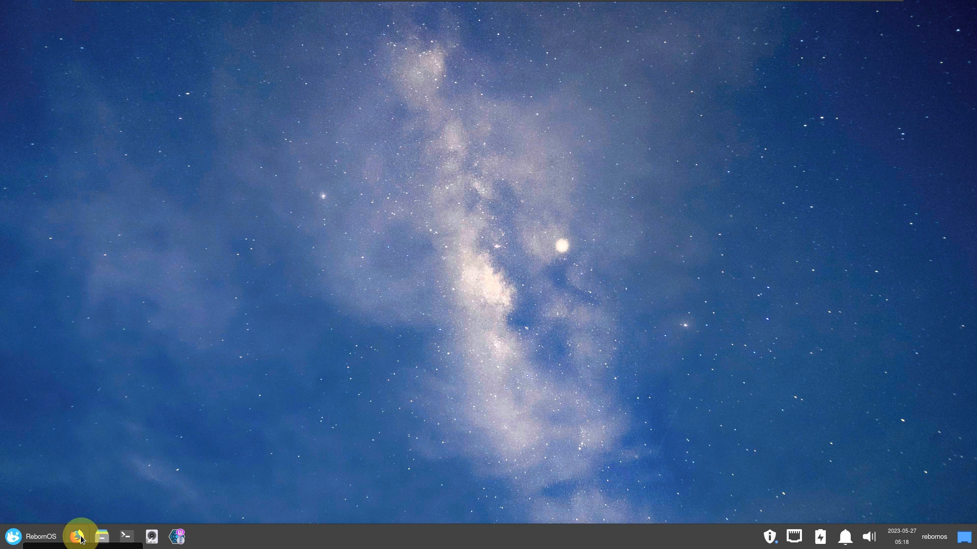
Open the Whisker Menu and browse its System and Settings categories.
left_click(38, 537)
scroll(156, 325, "down", 3)
scroll(156, 326, "down", 10)
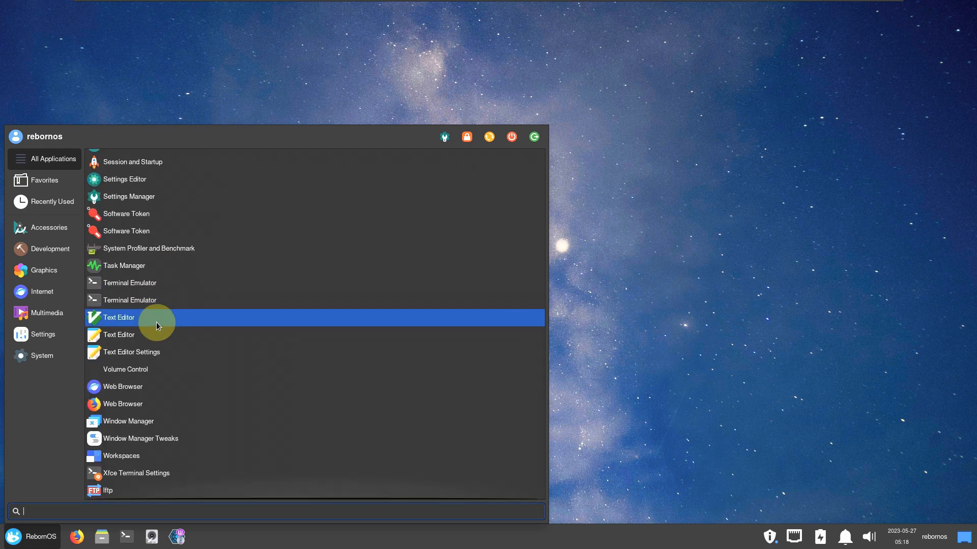
left_click(39, 354)
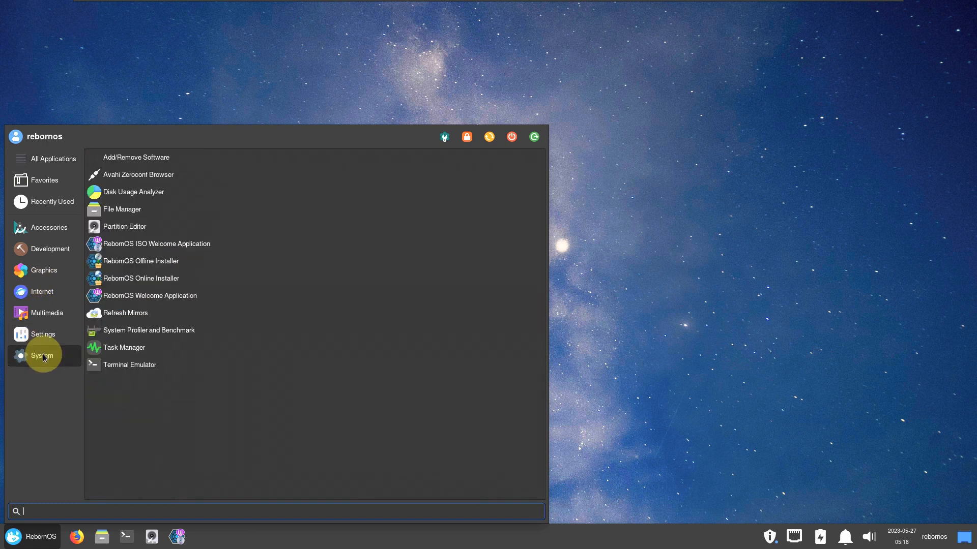
left_click(44, 333)
scroll(210, 287, "down", 2)
scroll(210, 284, "down", 2)
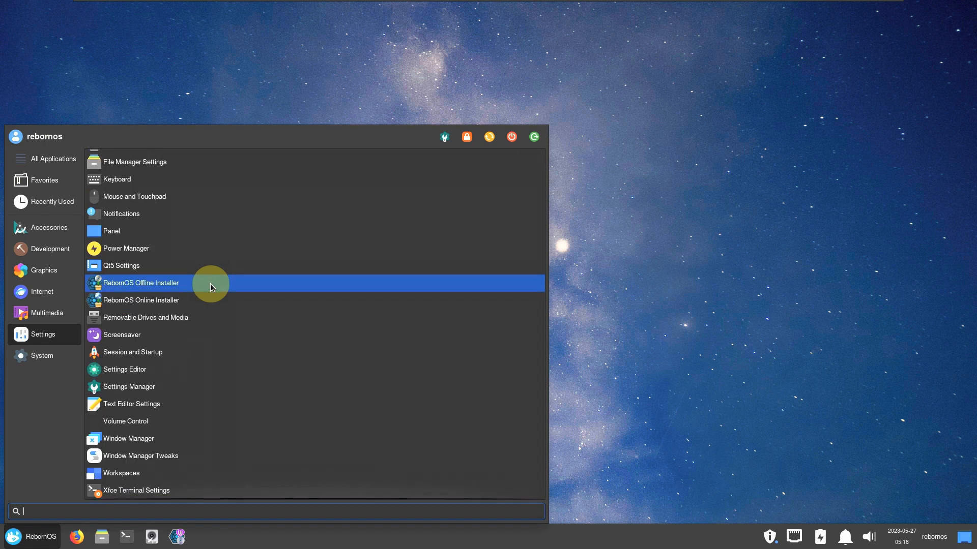
scroll(210, 284, "up", 4)
Browse Multimedia, Internet, Graphics, Development, Accessories, Recently Used and All Applications, then close the menu.
left_click(59, 315)
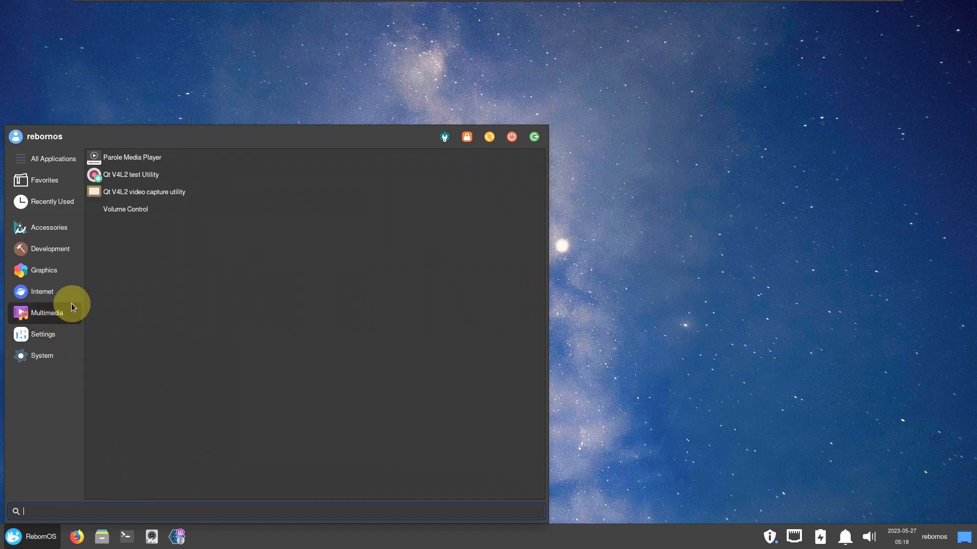
left_click(69, 294)
left_click(59, 270)
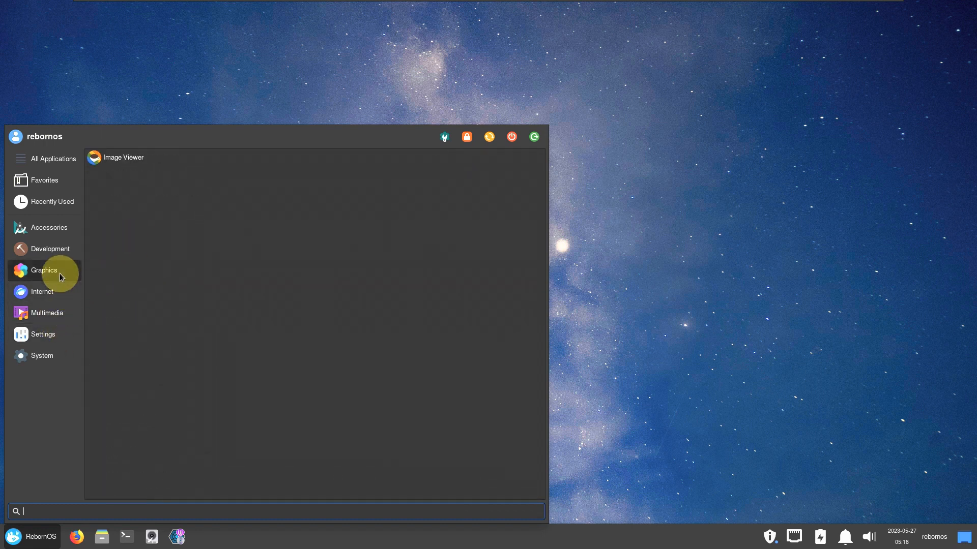
left_click(60, 249)
left_click(66, 229)
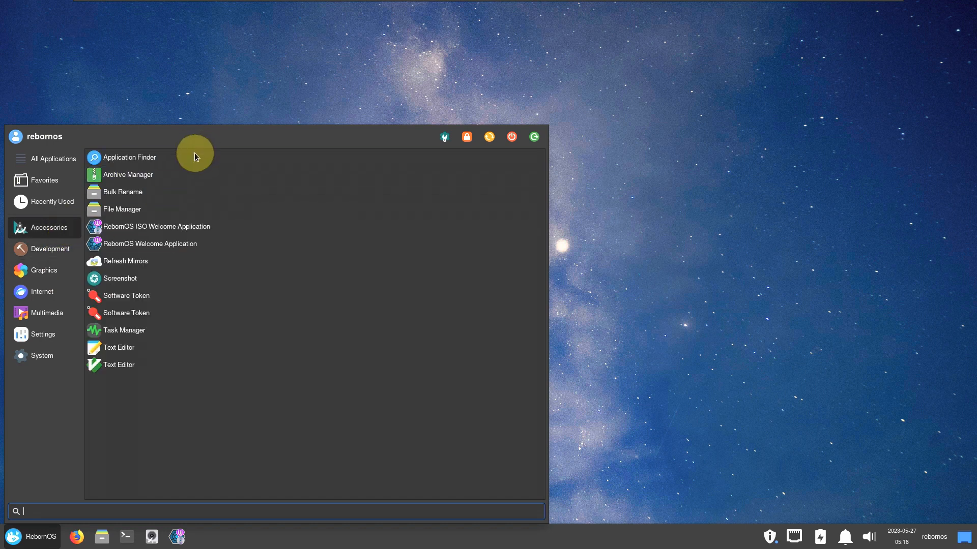
left_click(49, 202)
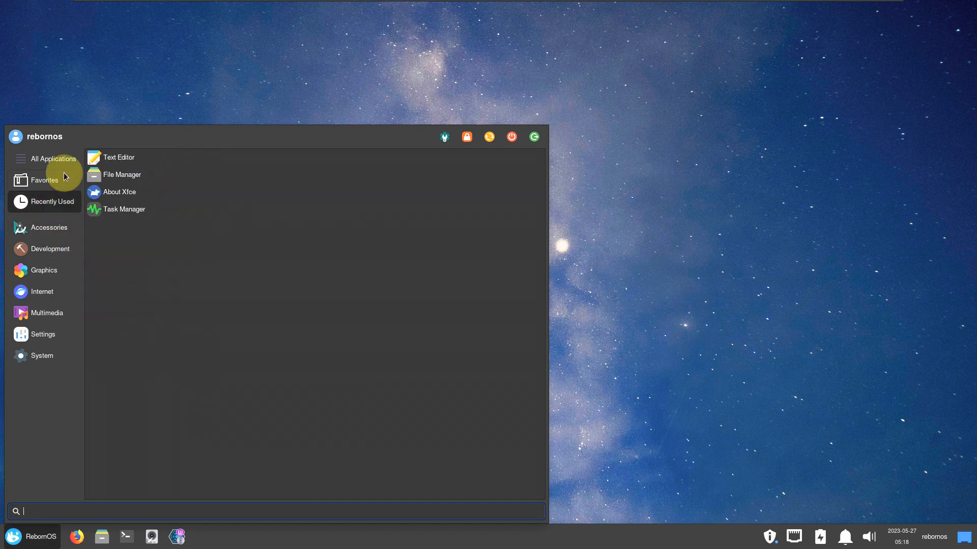
left_click(63, 159)
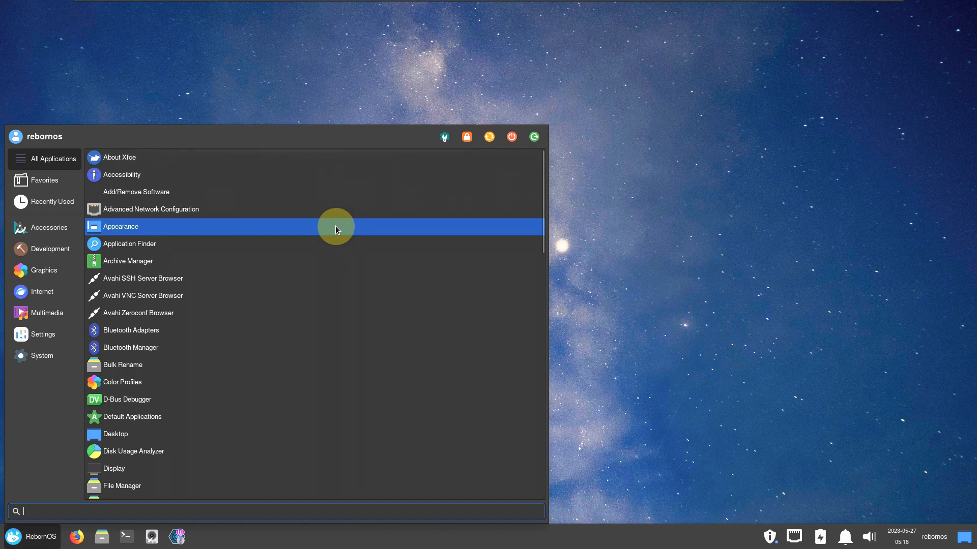
scroll(332, 224, "down", 5)
left_click(556, 153)
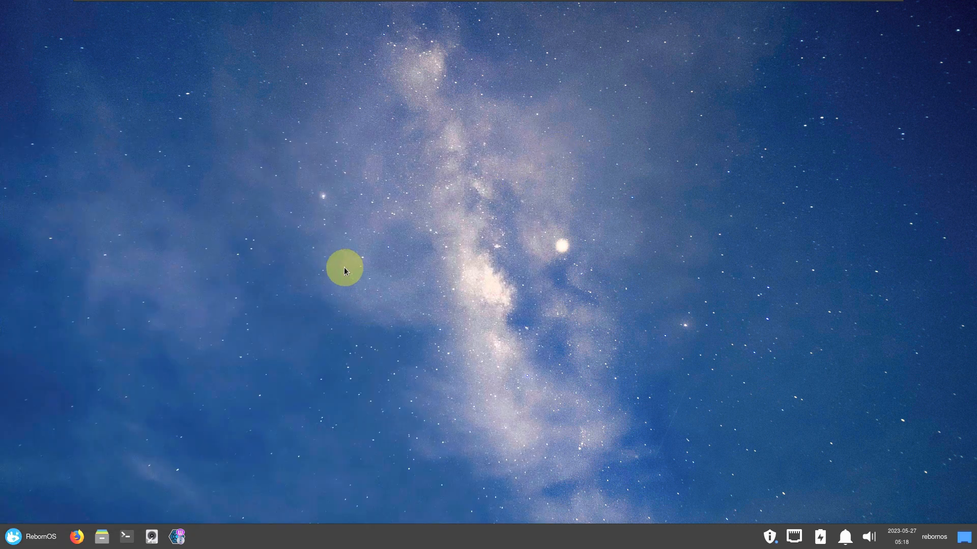
right_click(298, 147)
In Desktop Settings, pick the aurora over snowy hills wallpaper and close the dialog.
left_click(337, 252)
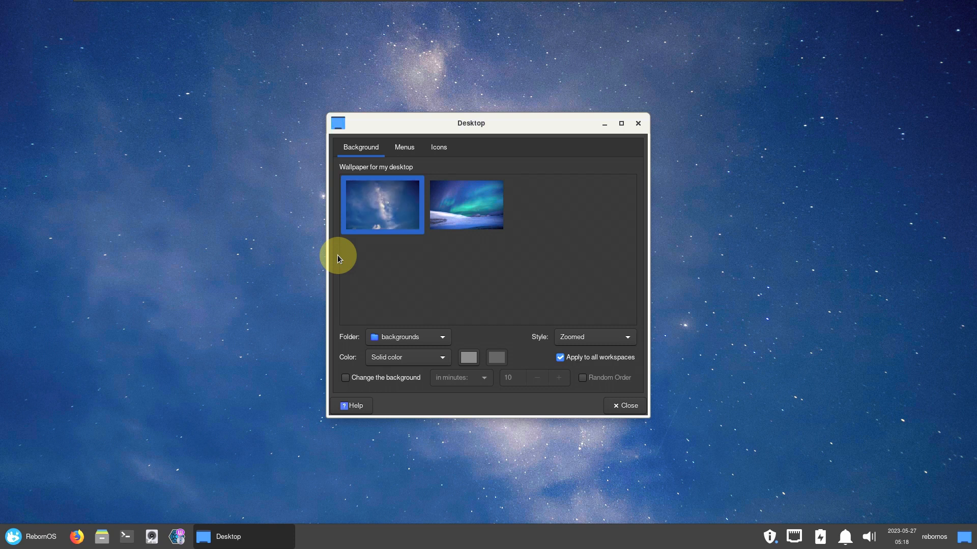
left_click(470, 213)
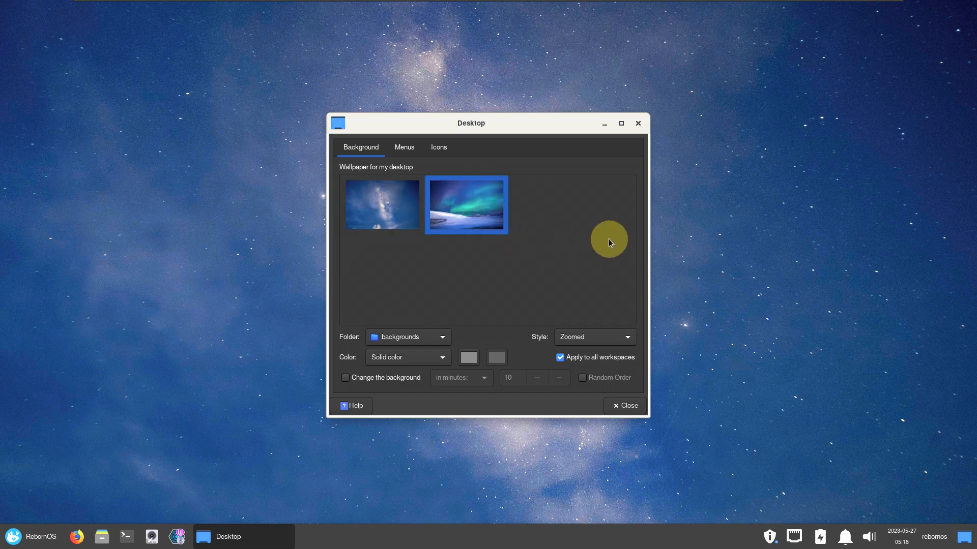
left_click(635, 406)
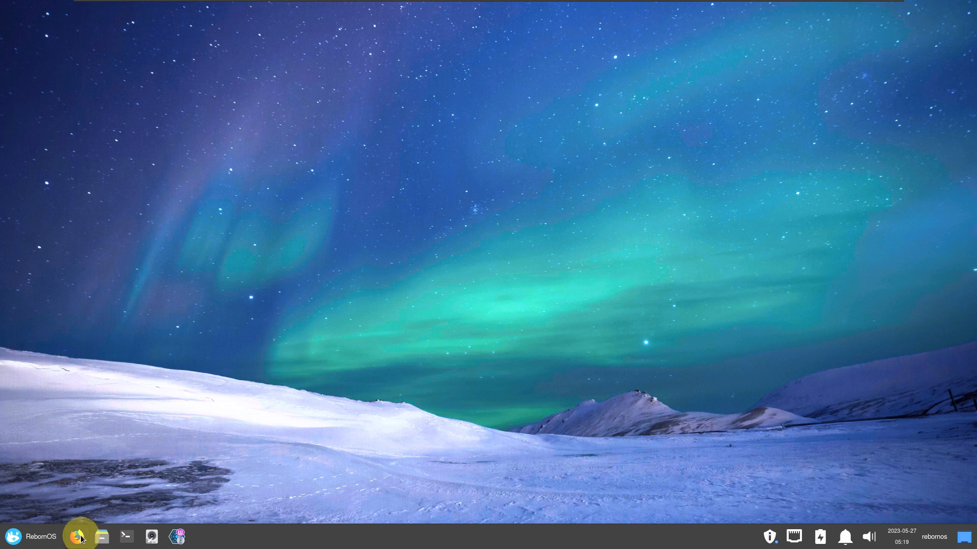
Launch Task Manager from the System category of the Whisker application menu.
right_click(324, 193)
left_click(423, 296)
left_click(49, 531)
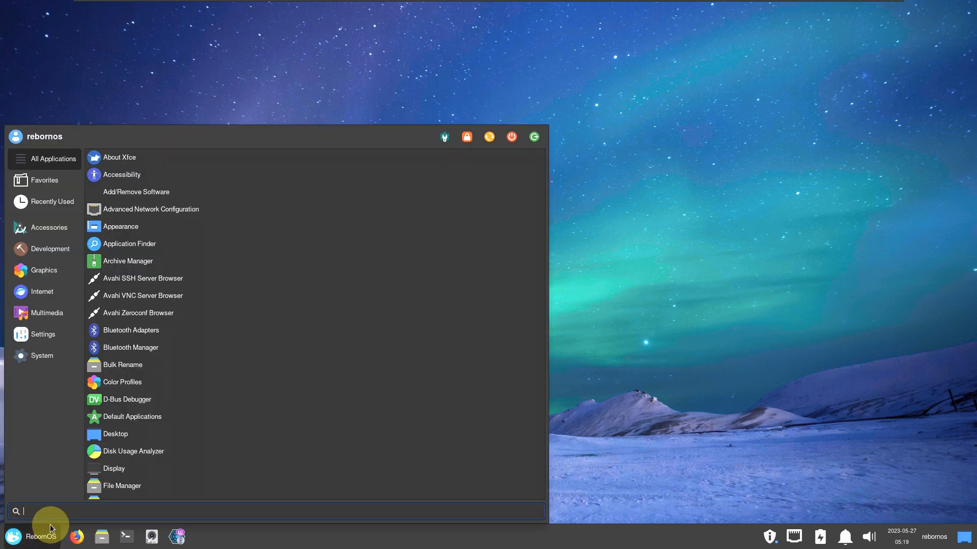
left_click(70, 356)
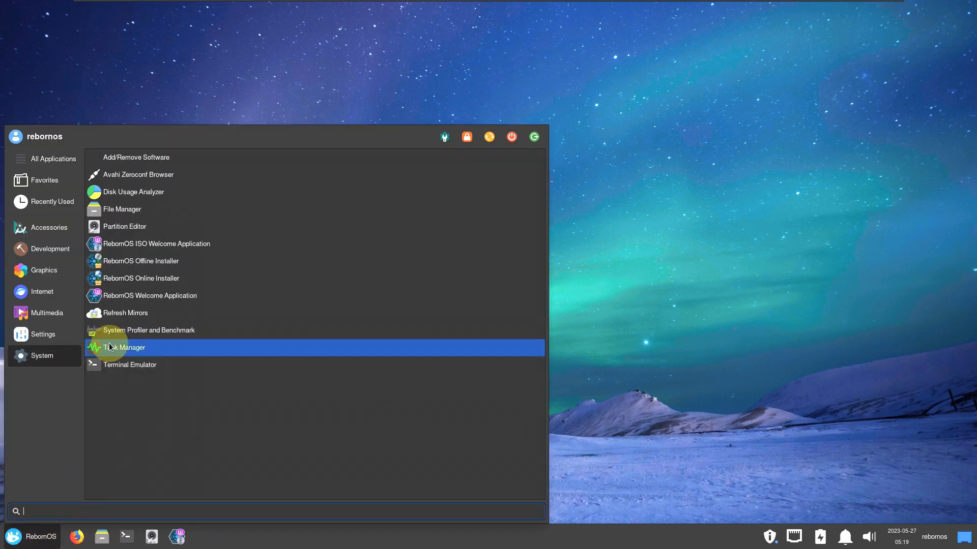
left_click(109, 342)
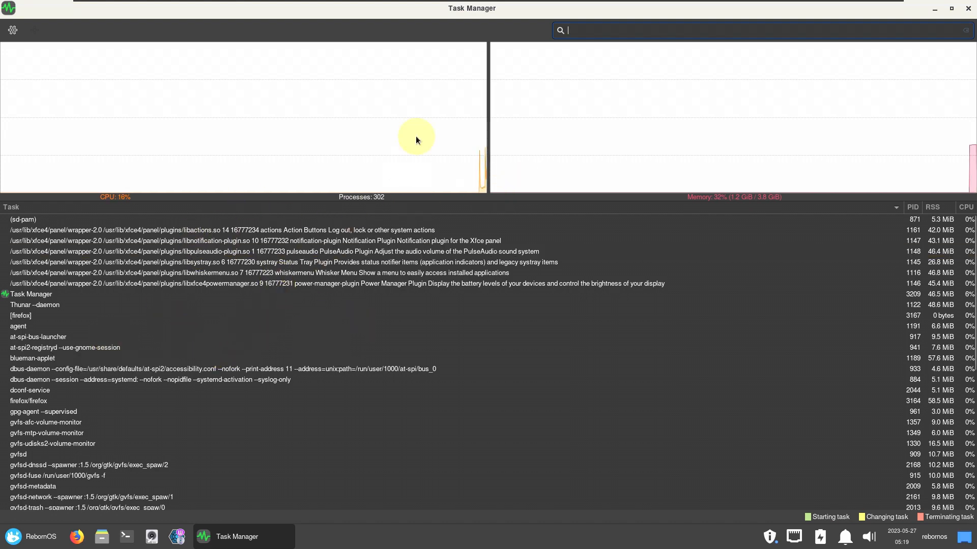
Check the 32% CPU and memory usage and the process list, then close Task Manager with Alt+F4.
mouse_move(599, 162)
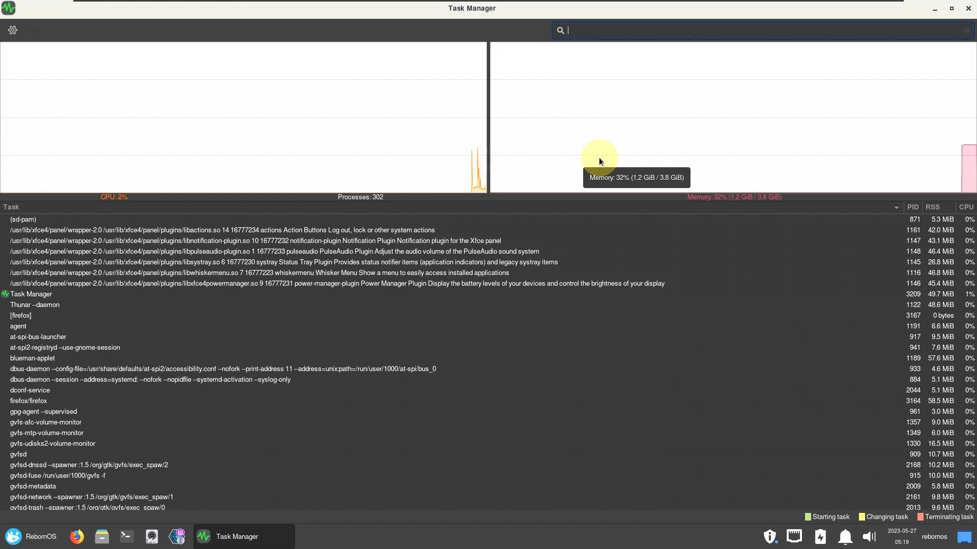
scroll(467, 355, "down", 5)
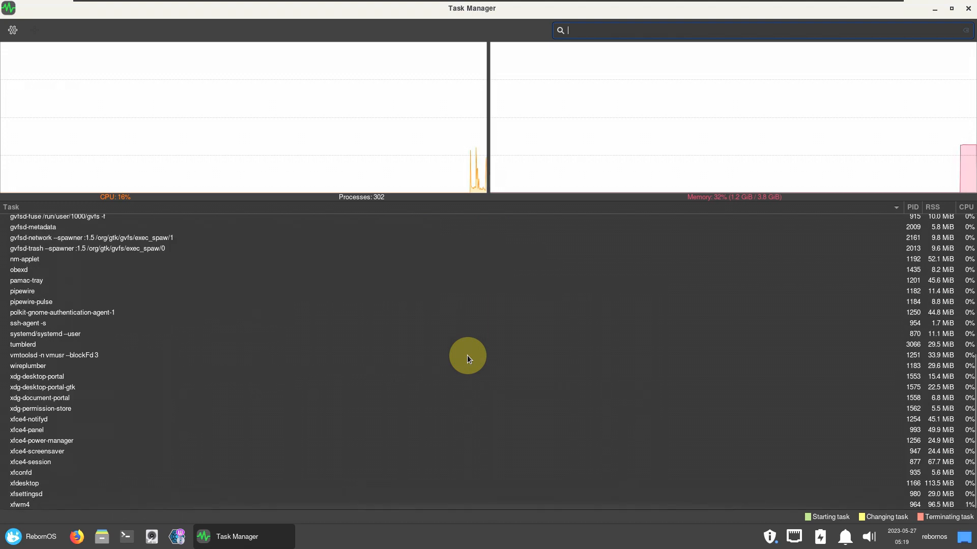
key("alt+F4")
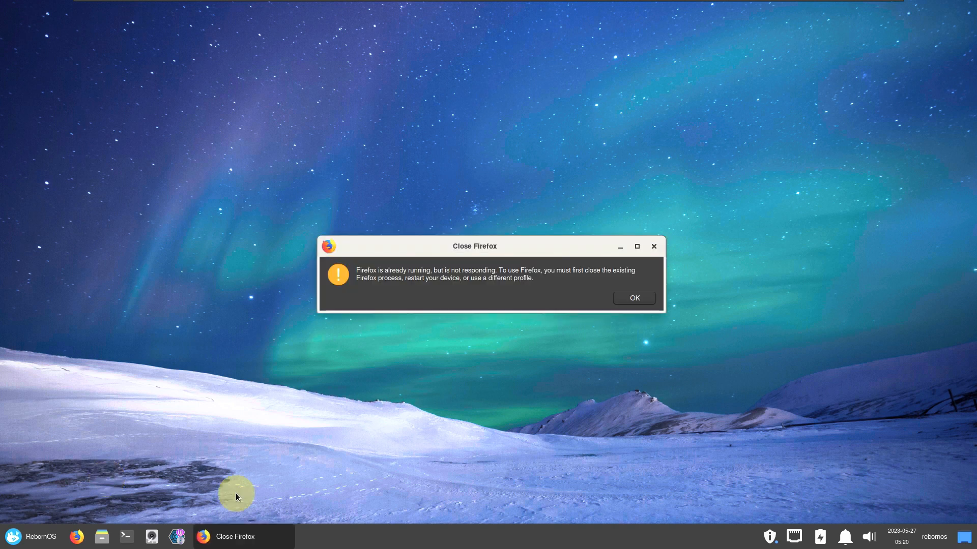
Dismiss the Close Firefox warning that Firefox is already running but not responding.
left_click(634, 299)
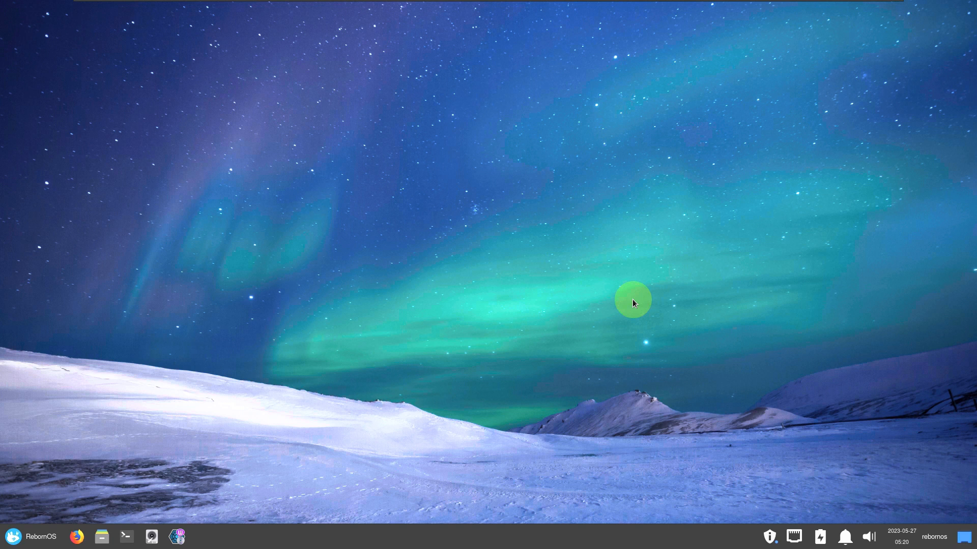
Try to end the session from the Whisker menu's log-out button and confirm Shut Down, which returns a log-out error.
left_click(44, 536)
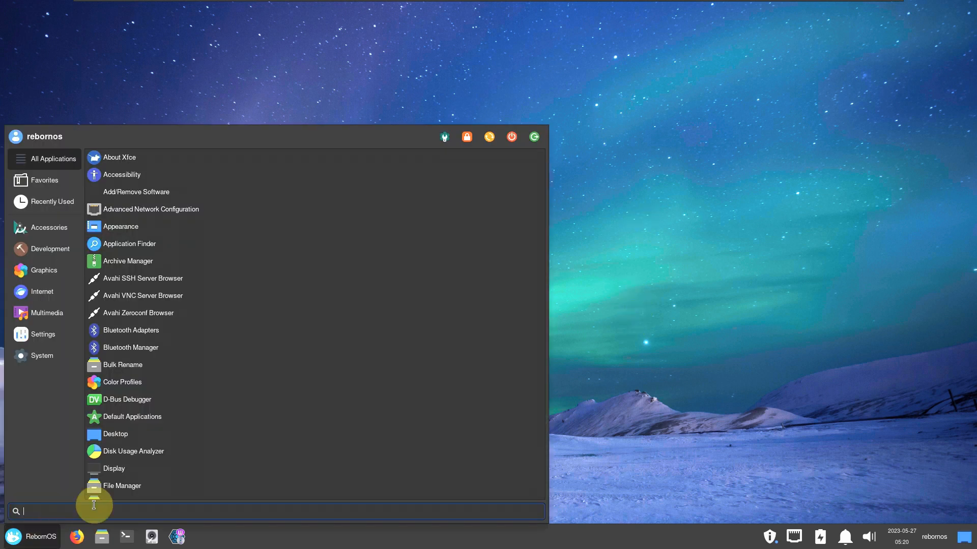
left_click(539, 138)
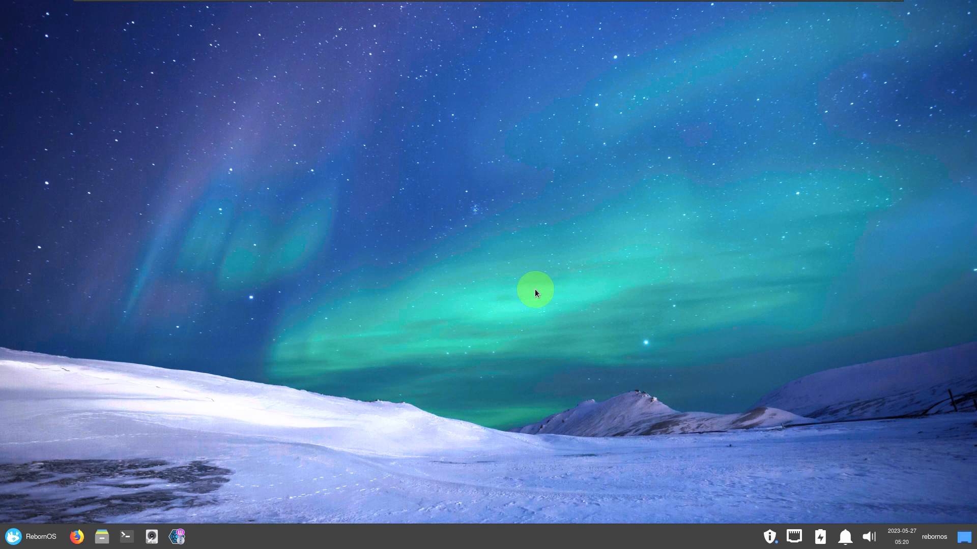
left_click(33, 535)
left_click(511, 138)
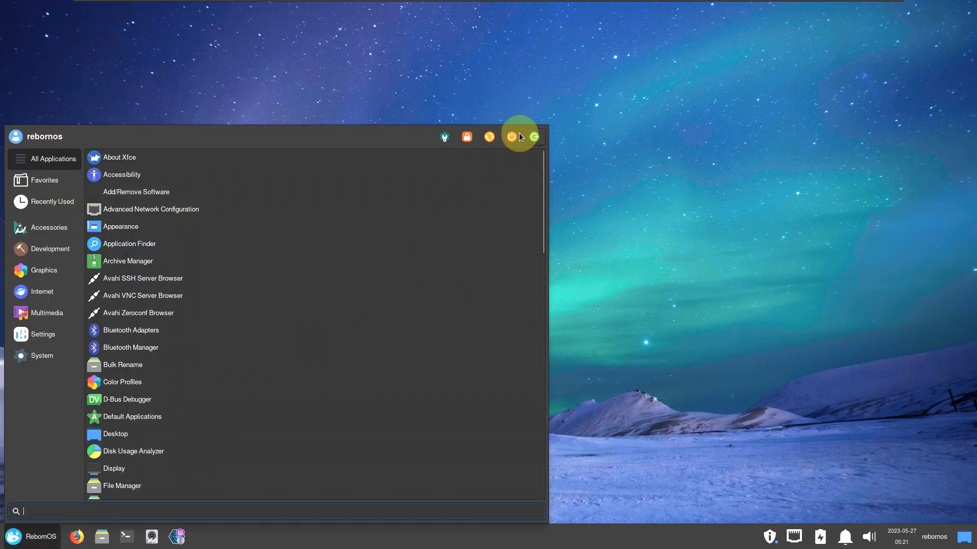
left_click(557, 296)
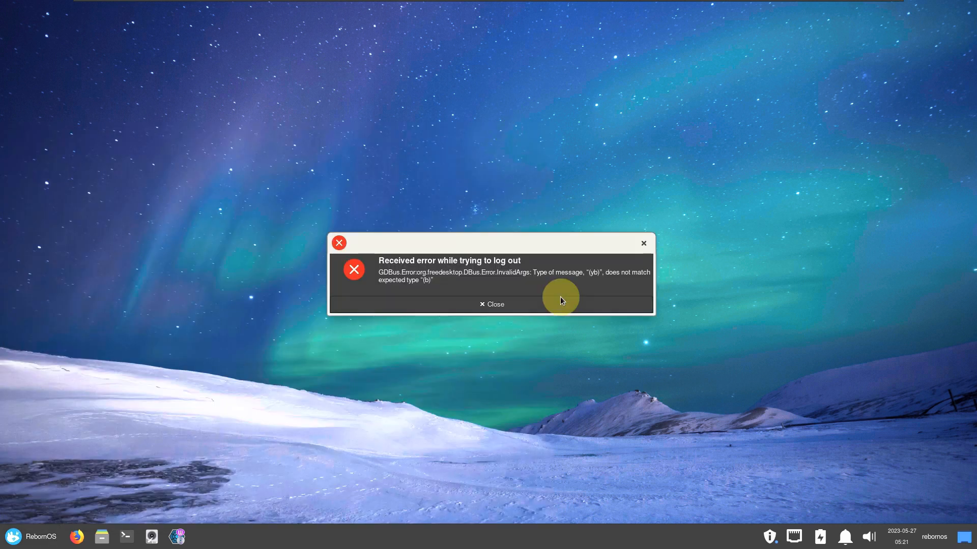